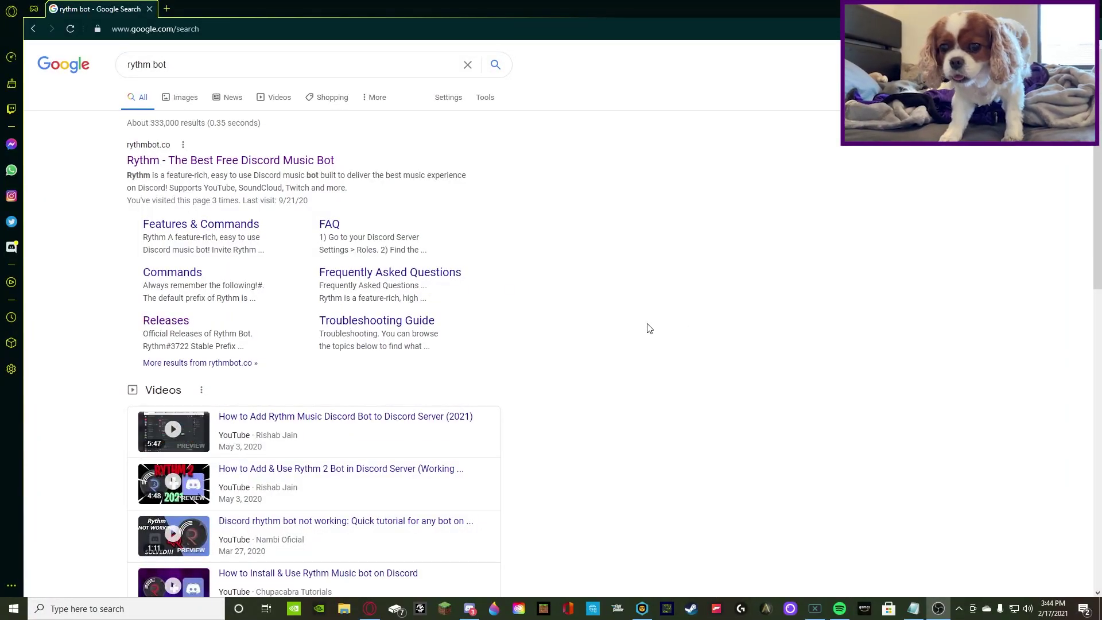
- Open the official Rythm website from the search results and start inviting the bot to a Discord server
{"action": "left_click", "coordinate": [207, 160]}
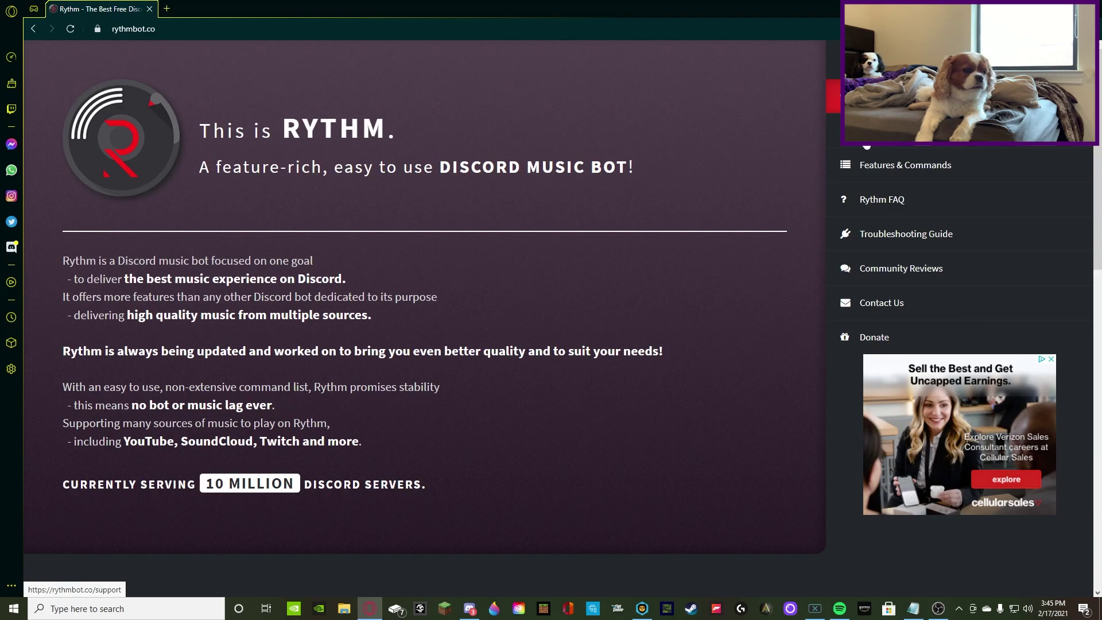
{"action": "left_click", "coordinate": [156, 30]}
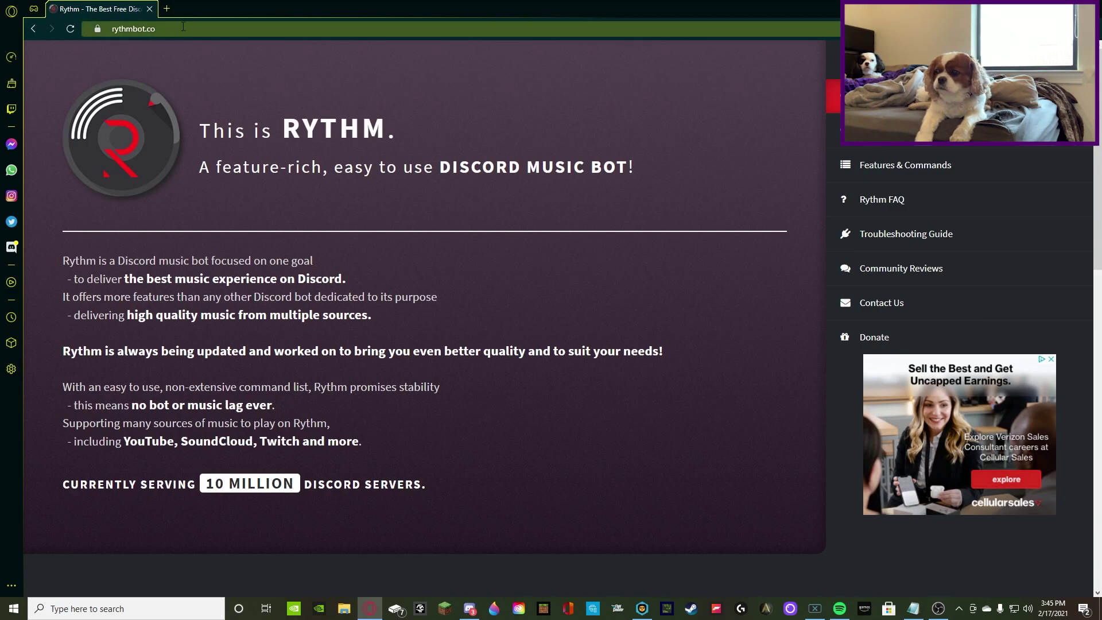
{"action": "left_click", "coordinate": [832, 99]}
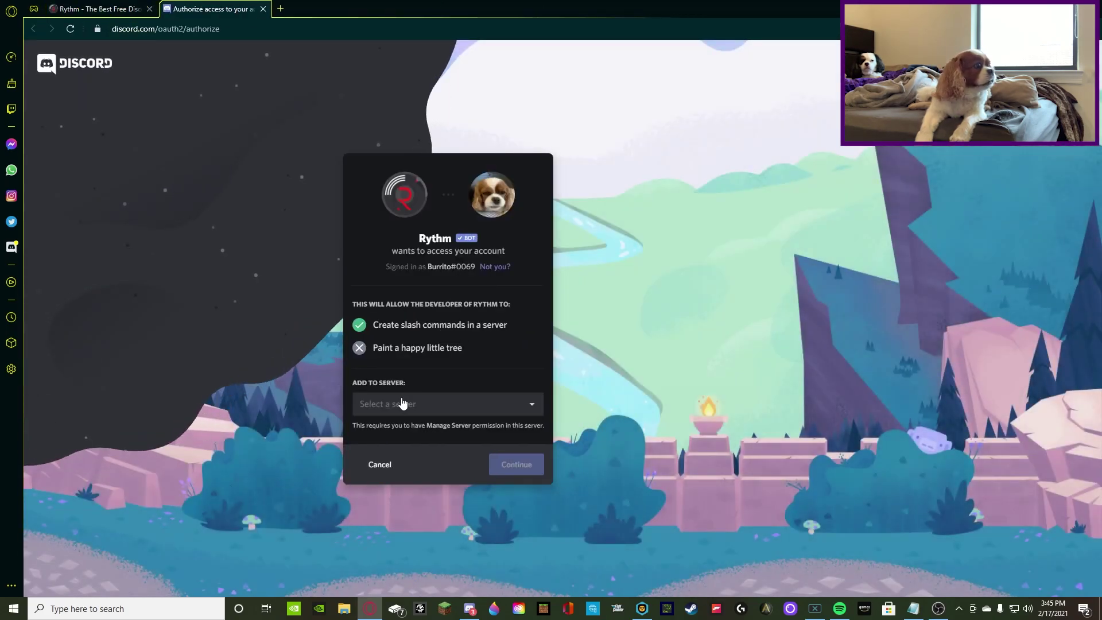
- Authorize Rythm on the server "how to start a discord server" with the Administrator permission and complete the human check
{"action": "left_click", "coordinate": [438, 403]}
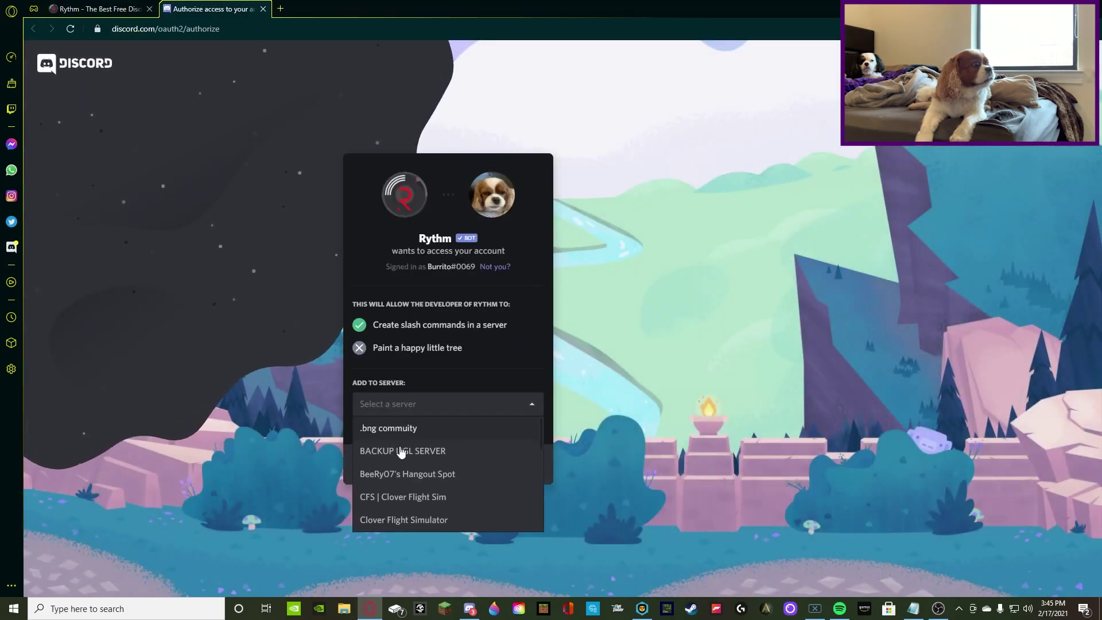
{"action": "scroll", "coordinate": [401, 451], "scroll_direction": "down", "scroll_amount": 3}
{"action": "left_click", "coordinate": [425, 439]}
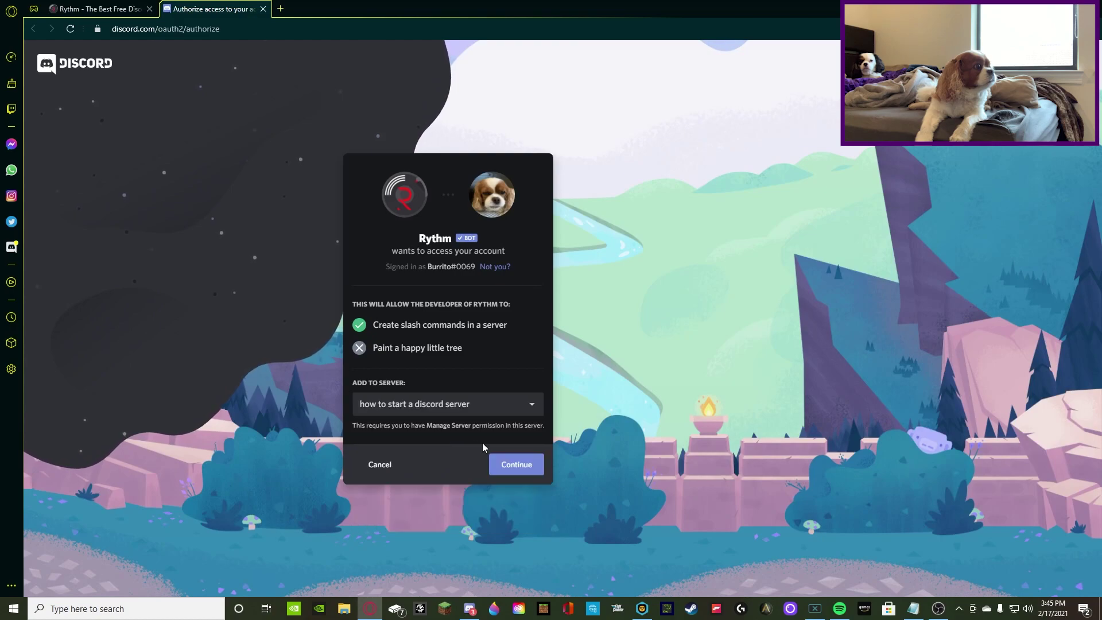
{"action": "left_click", "coordinate": [516, 465]}
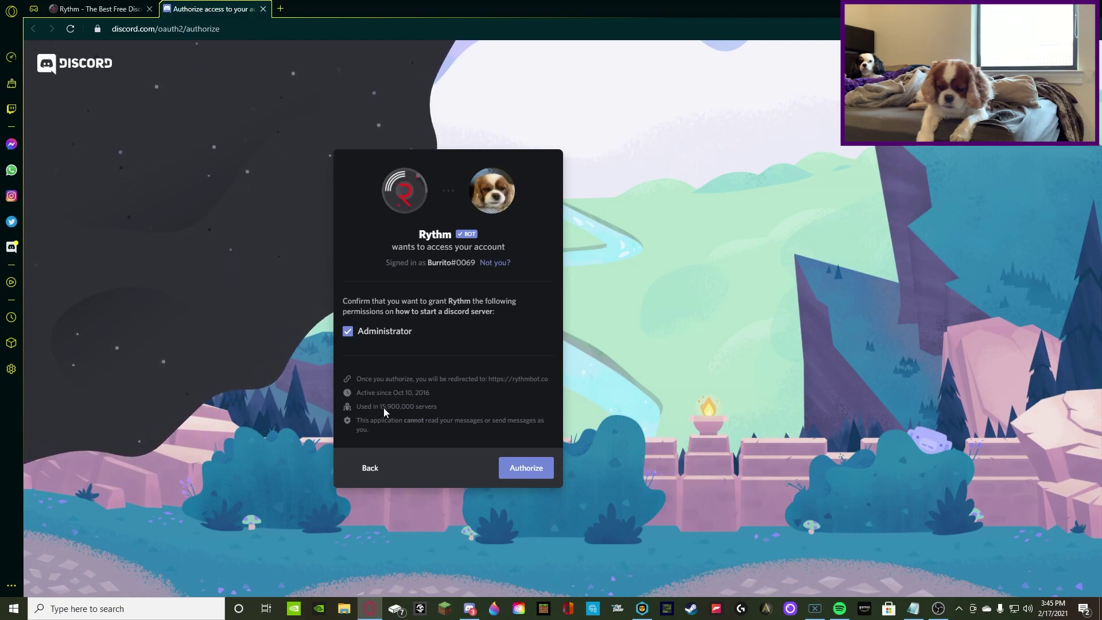
{"action": "left_click", "coordinate": [525, 467]}
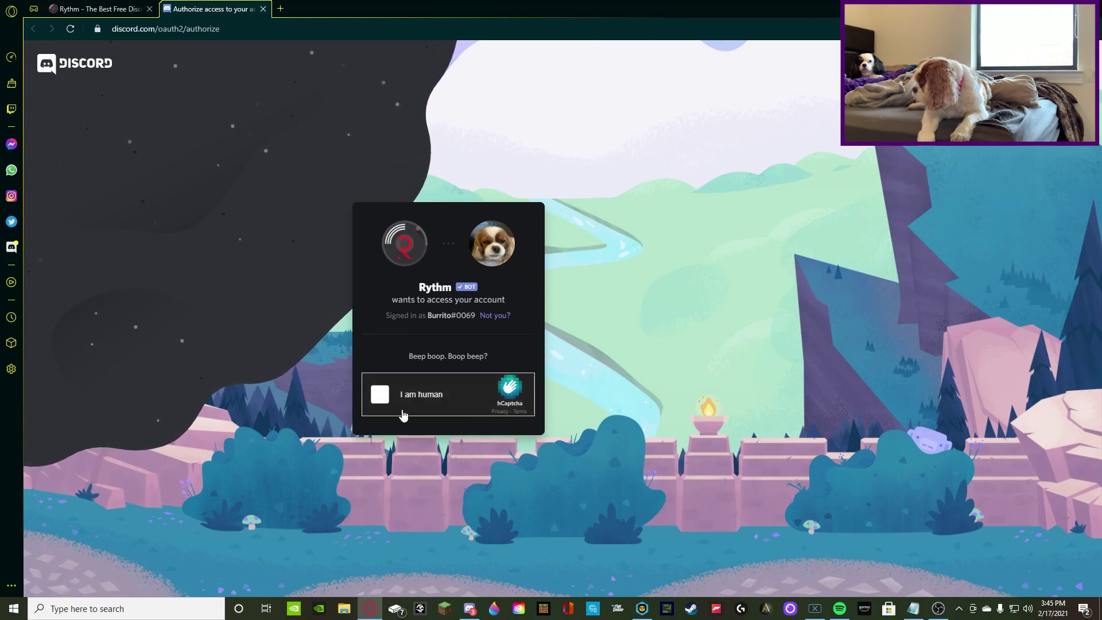
{"action": "left_click", "coordinate": [380, 395]}
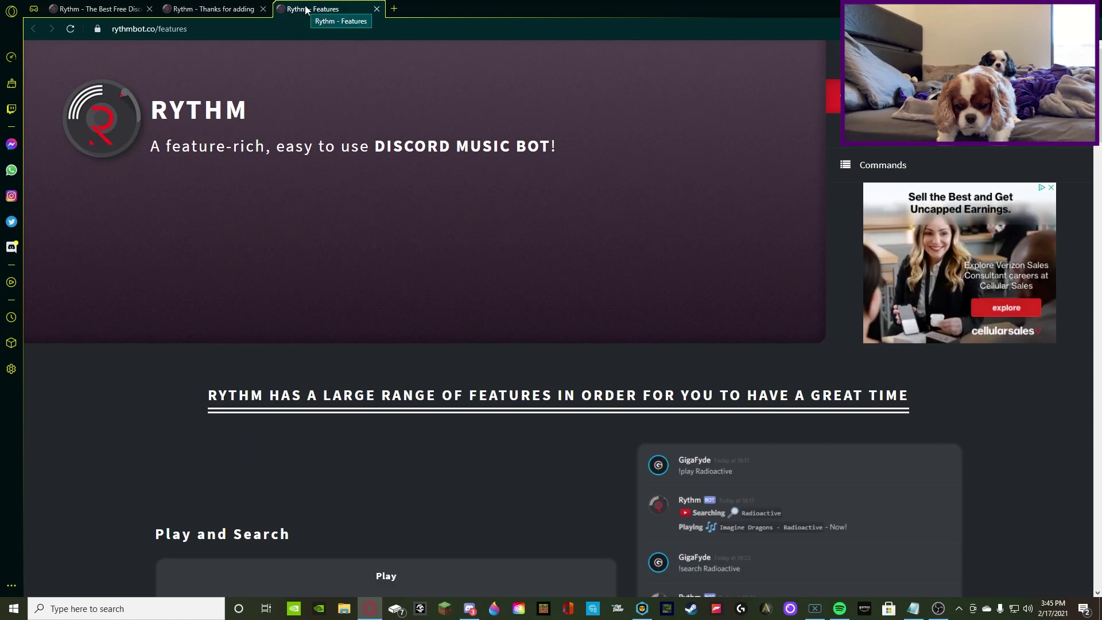
- Review Rythm's features page, covering play and search, playlists, lyrics, settings and the full command list
{"action": "scroll", "coordinate": [329, 189], "scroll_direction": "down", "scroll_amount": 7}
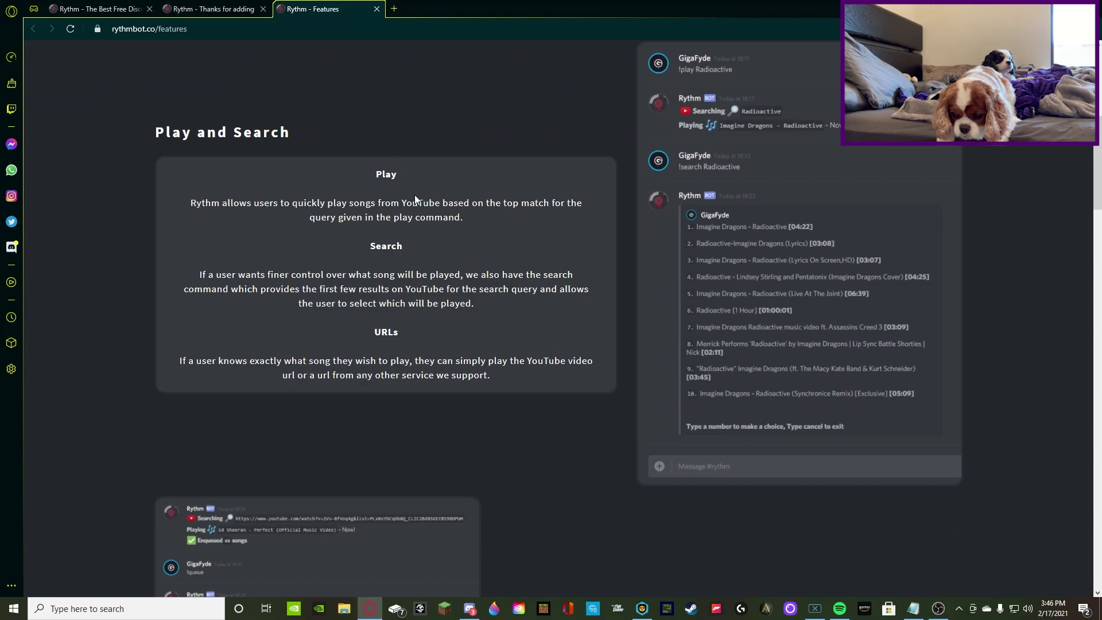
{"action": "scroll", "coordinate": [415, 194], "scroll_direction": "down", "scroll_amount": 18}
{"action": "scroll", "coordinate": [414, 195], "scroll_direction": "up", "scroll_amount": 3}
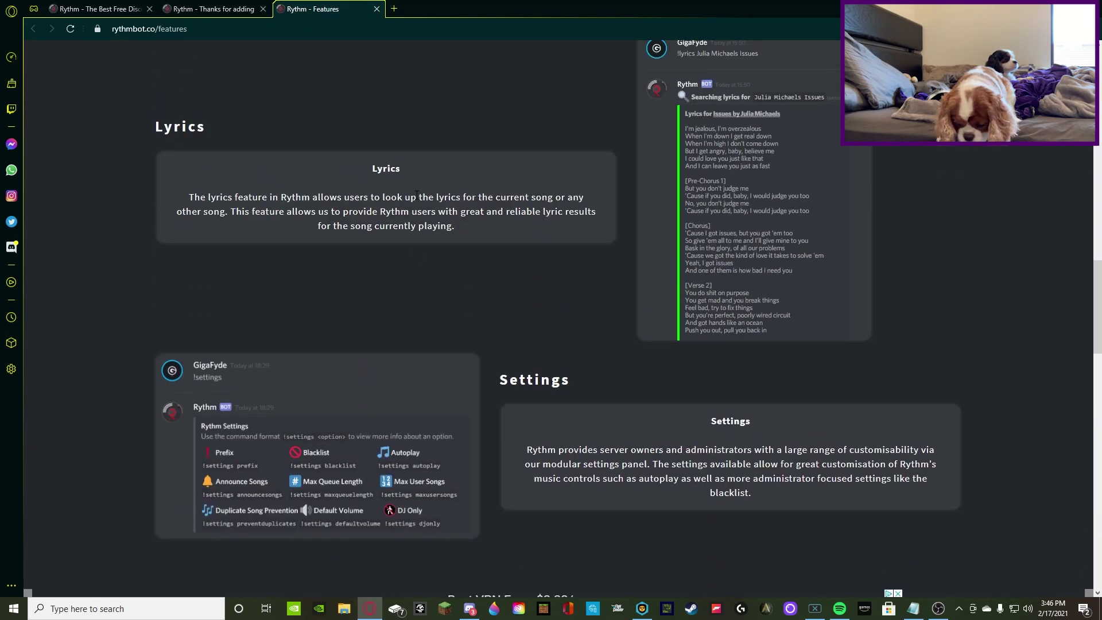
{"action": "scroll", "coordinate": [415, 196], "scroll_direction": "up", "scroll_amount": 7}
{"action": "scroll", "coordinate": [656, 311], "scroll_direction": "down", "scroll_amount": 3}
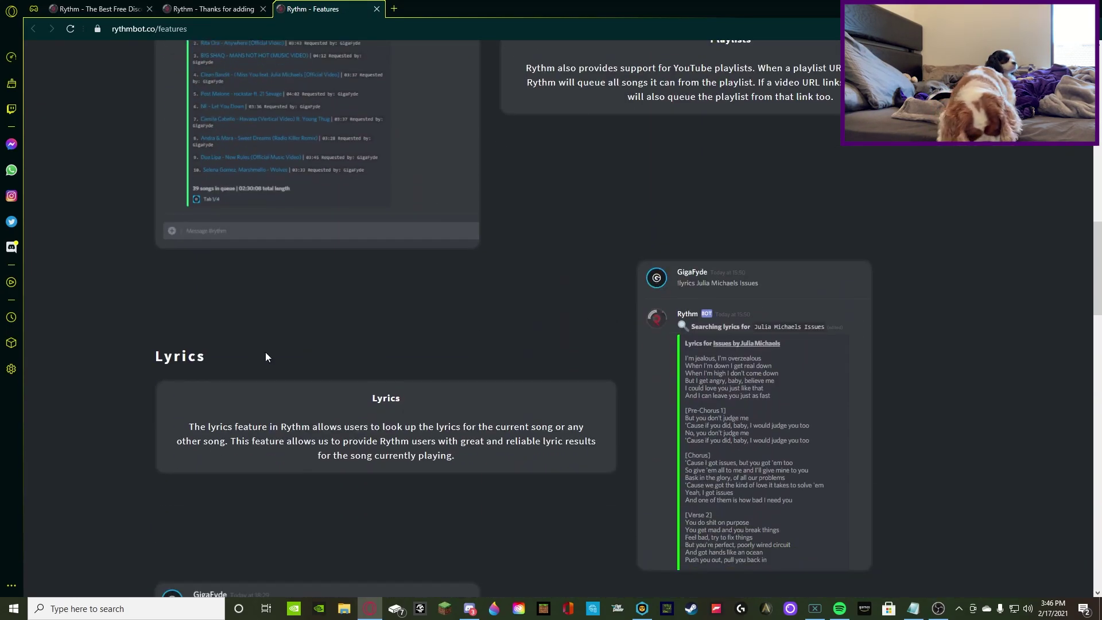
{"action": "scroll", "coordinate": [717, 387], "scroll_direction": "down", "scroll_amount": 4}
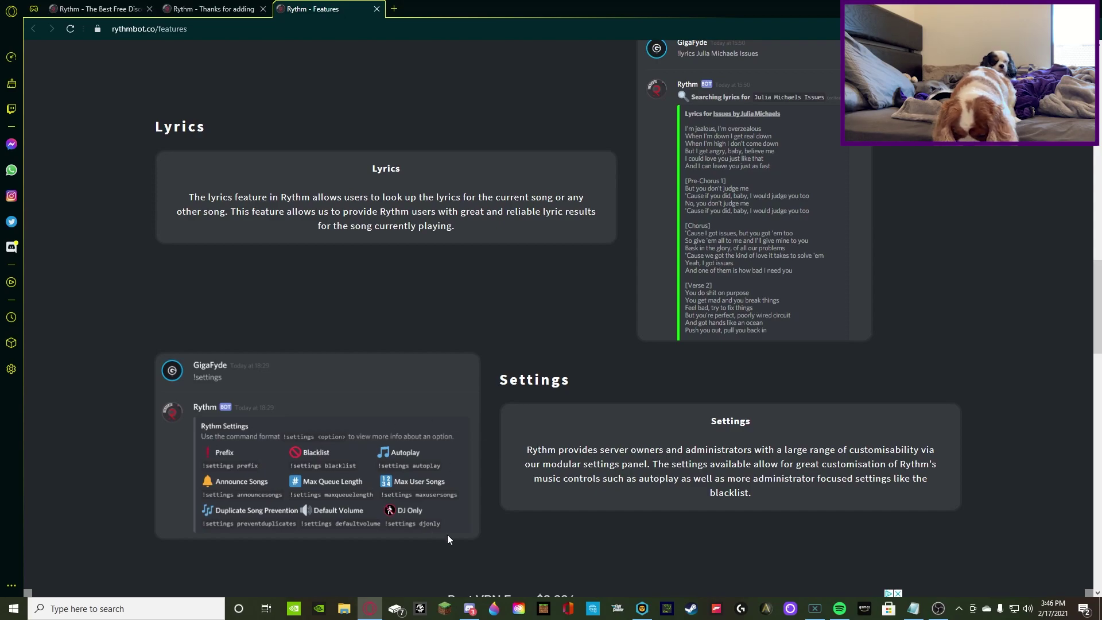
{"action": "scroll", "coordinate": [447, 540], "scroll_direction": "down", "scroll_amount": 5}
{"action": "scroll", "coordinate": [518, 542], "scroll_direction": "down", "scroll_amount": 6}
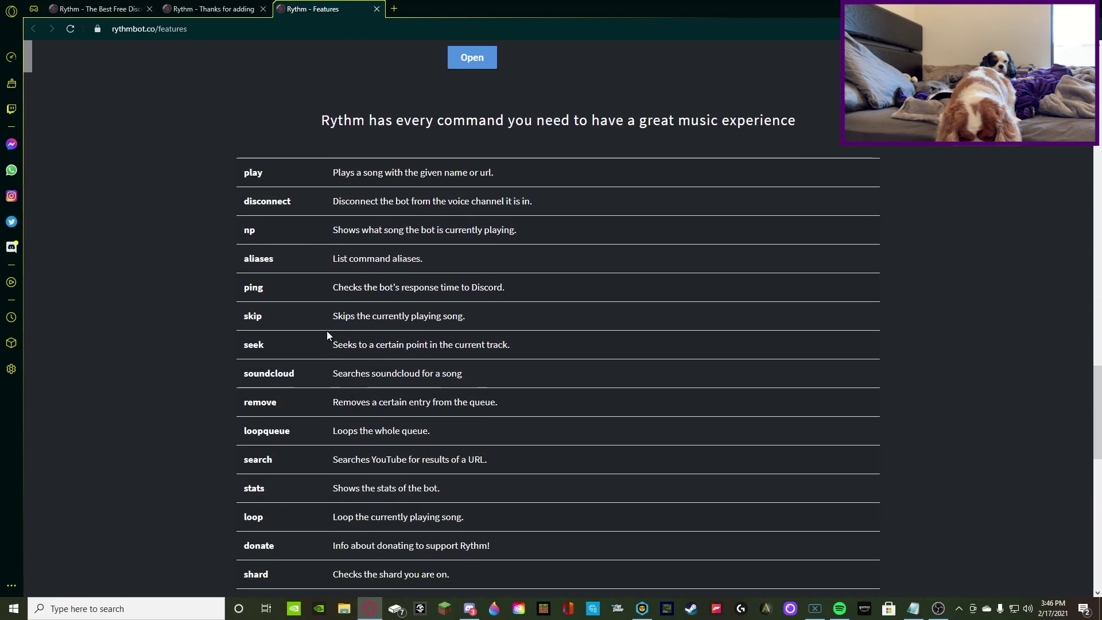
{"action": "scroll", "coordinate": [265, 165], "scroll_direction": "down", "scroll_amount": 13}
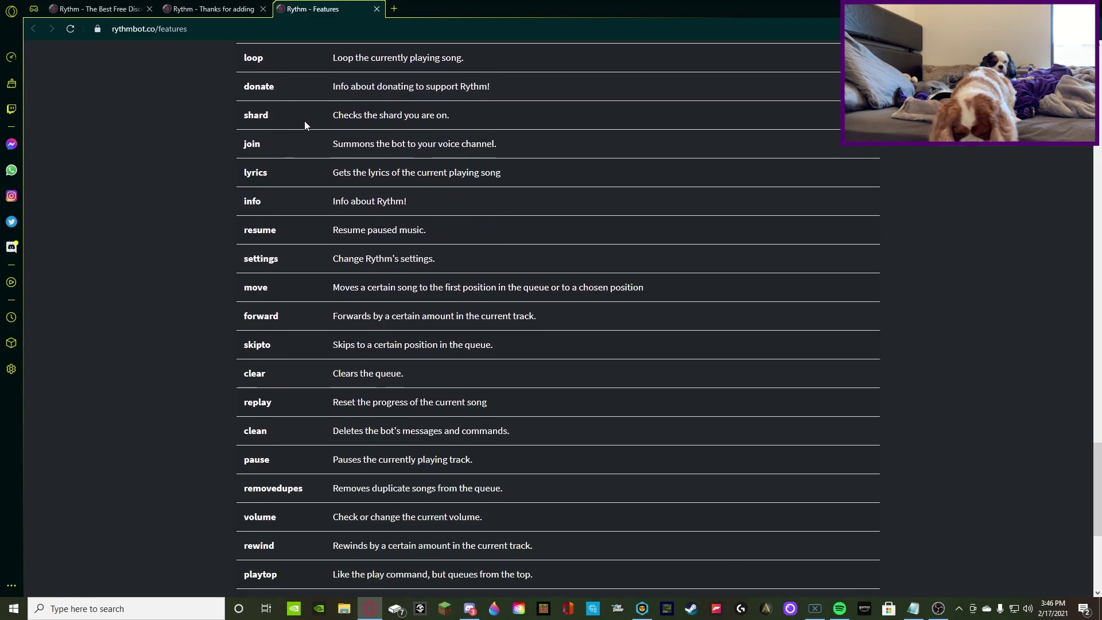
{"action": "scroll", "coordinate": [497, 445], "scroll_direction": "up", "scroll_amount": 12}
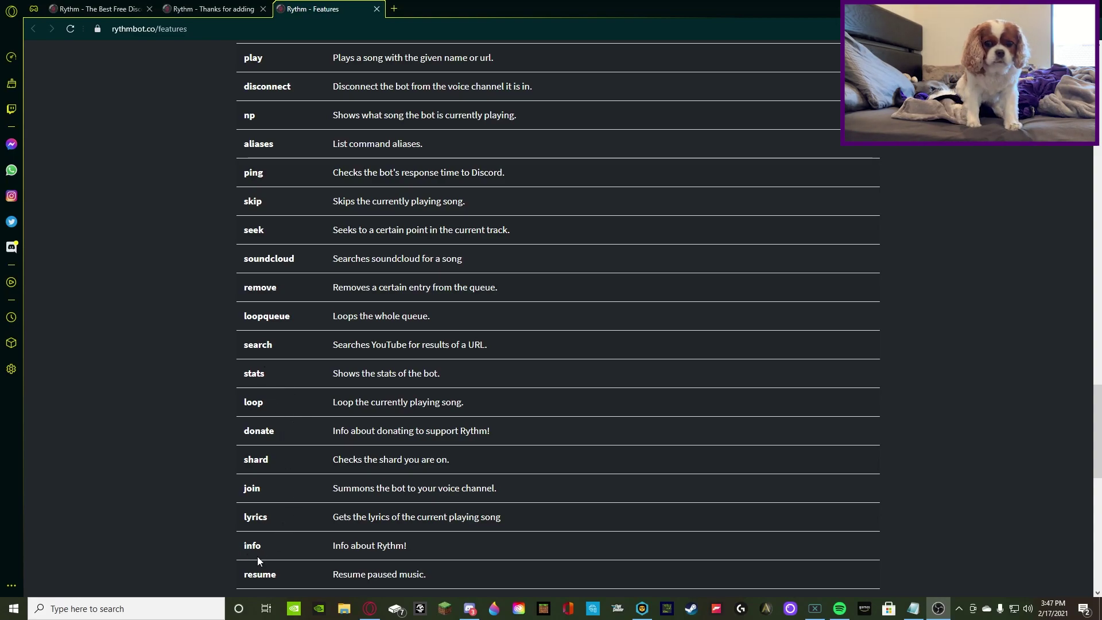
{"action": "scroll", "coordinate": [257, 561], "scroll_direction": "down", "scroll_amount": 4}
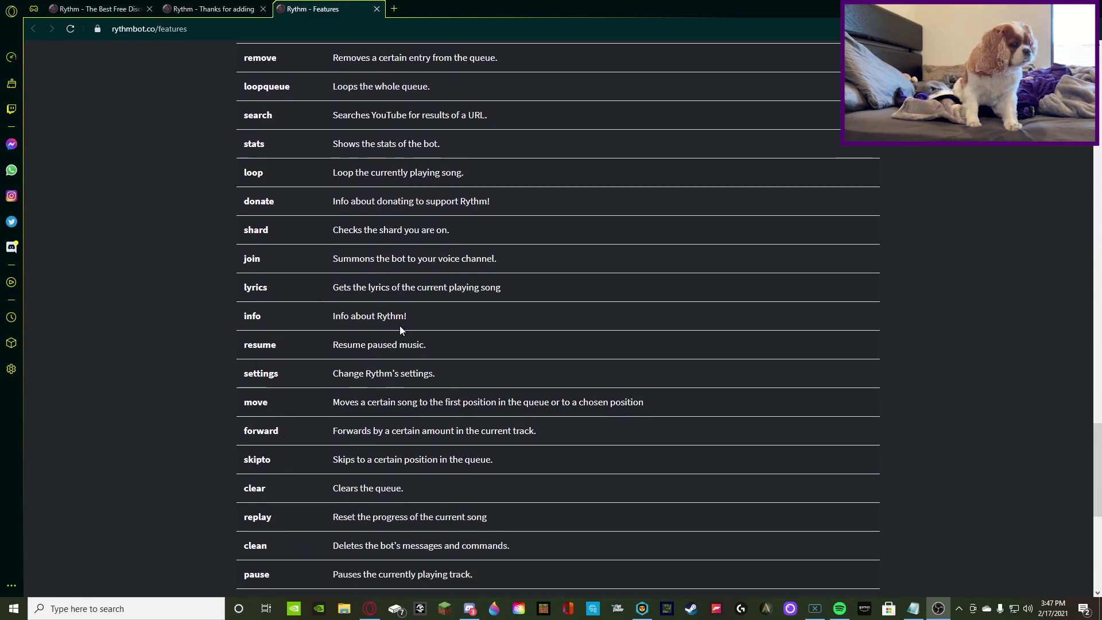
- Switch to Discord and examine the prefix and help command in Rythm's welcome message
{"action": "left_click", "coordinate": [470, 608]}
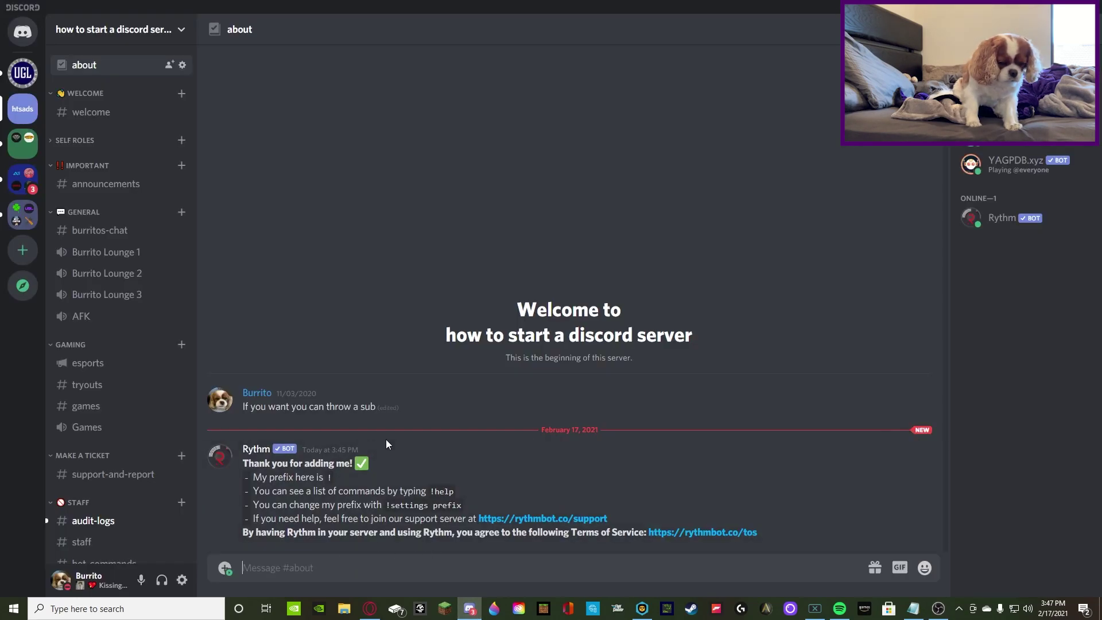
{"action": "double_click", "coordinate": [329, 477]}
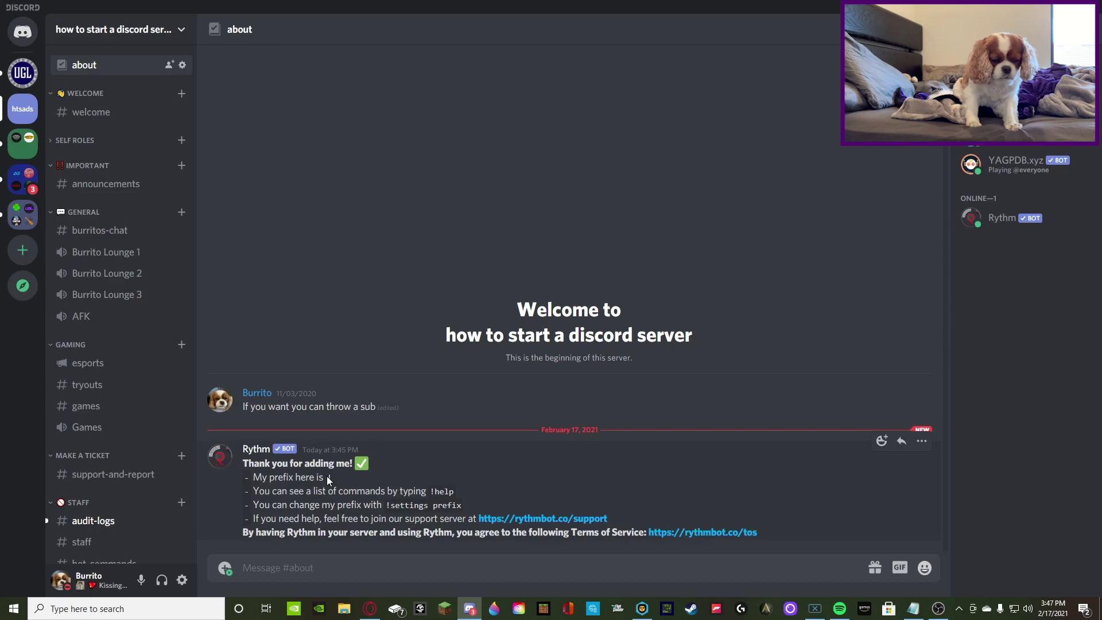
{"action": "left_click_drag", "start_coordinate": [429, 491], "coordinate": [454, 491]}
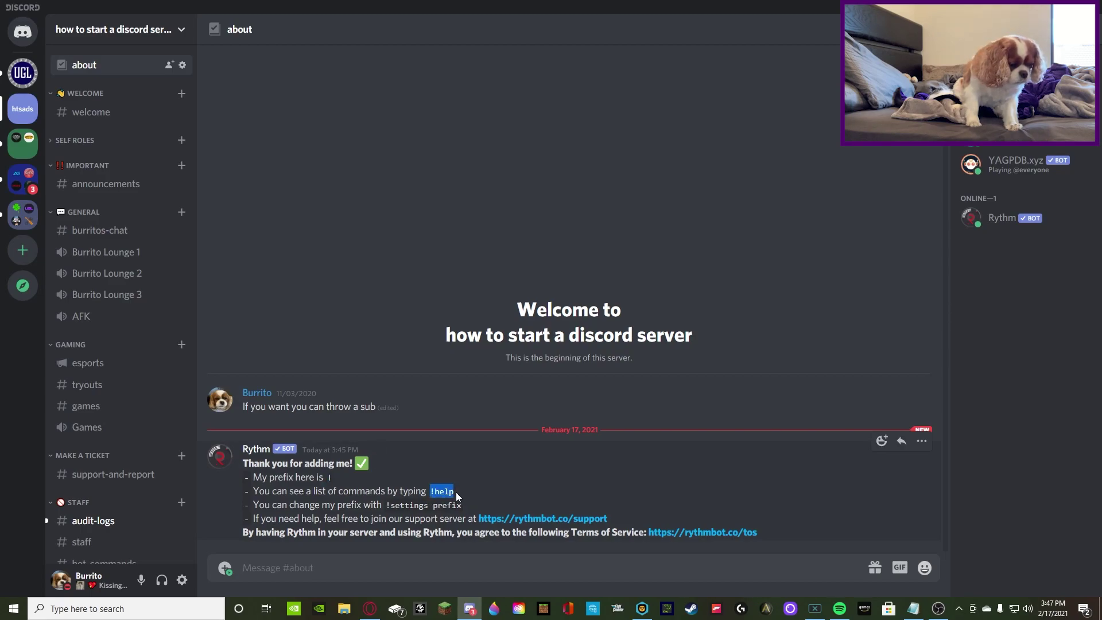
{"action": "left_click", "coordinate": [356, 488]}
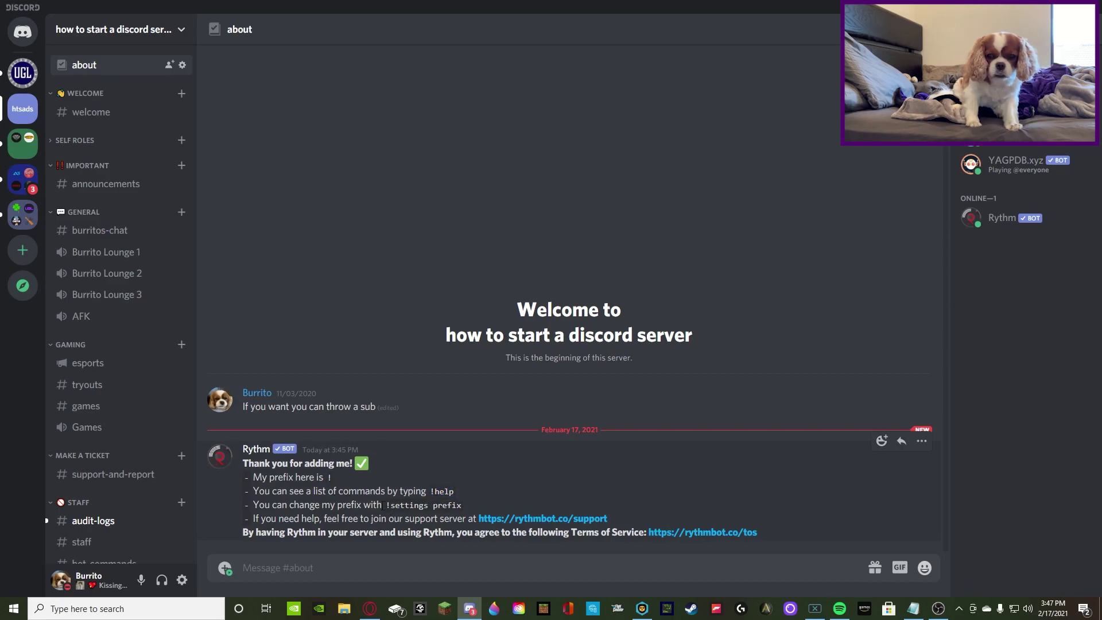
- Send the !help command in the about channel and delete the MEE6 Plugins Commands reply from the other bot
{"action": "left_click", "coordinate": [328, 565]}
{"action": "type", "text": "!hre"}
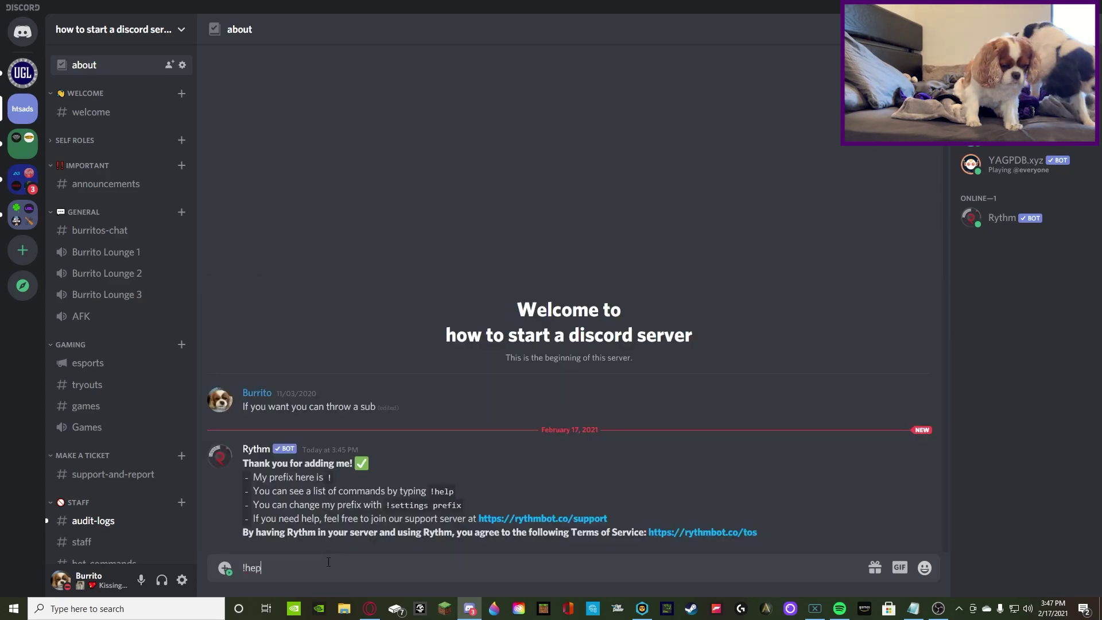
{"action": "key", "text": "BackSpace"}
{"action": "key", "text": "BackSpace"}
{"action": "type", "text": "elp"}
{"action": "key", "text": "Return"}
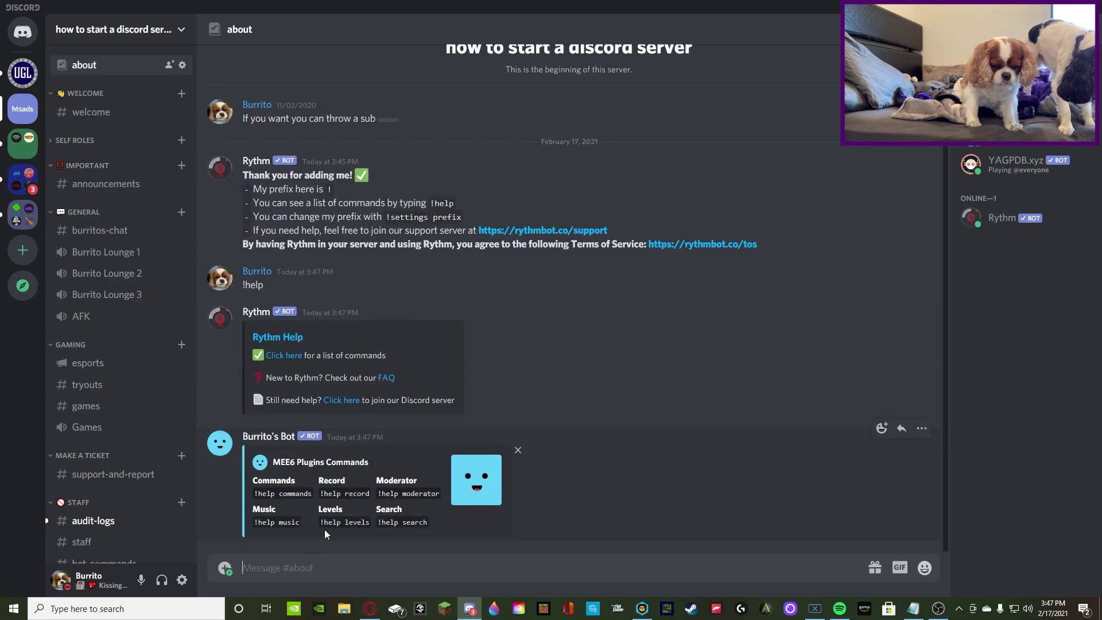
{"action": "right_click", "coordinate": [567, 492]}
{"action": "left_click", "coordinate": [579, 548], "text": "shift"}
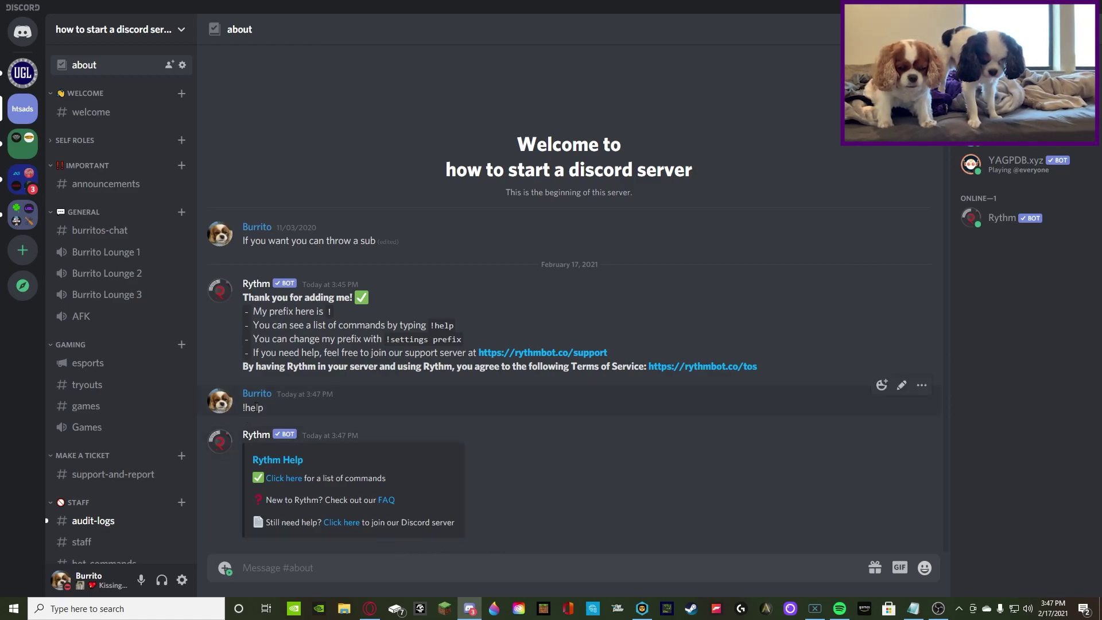
- Send the !info and !settings commands to Rythm in the about channel
{"action": "left_click", "coordinate": [280, 568]}
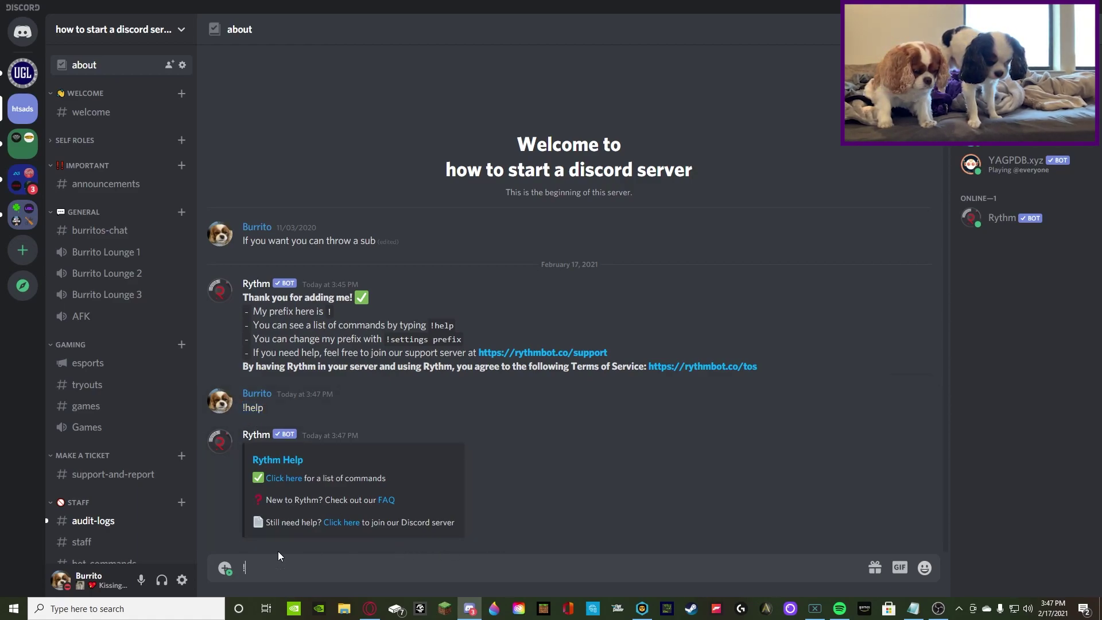
{"action": "type", "text": "!info"}
{"action": "key", "text": "Return"}
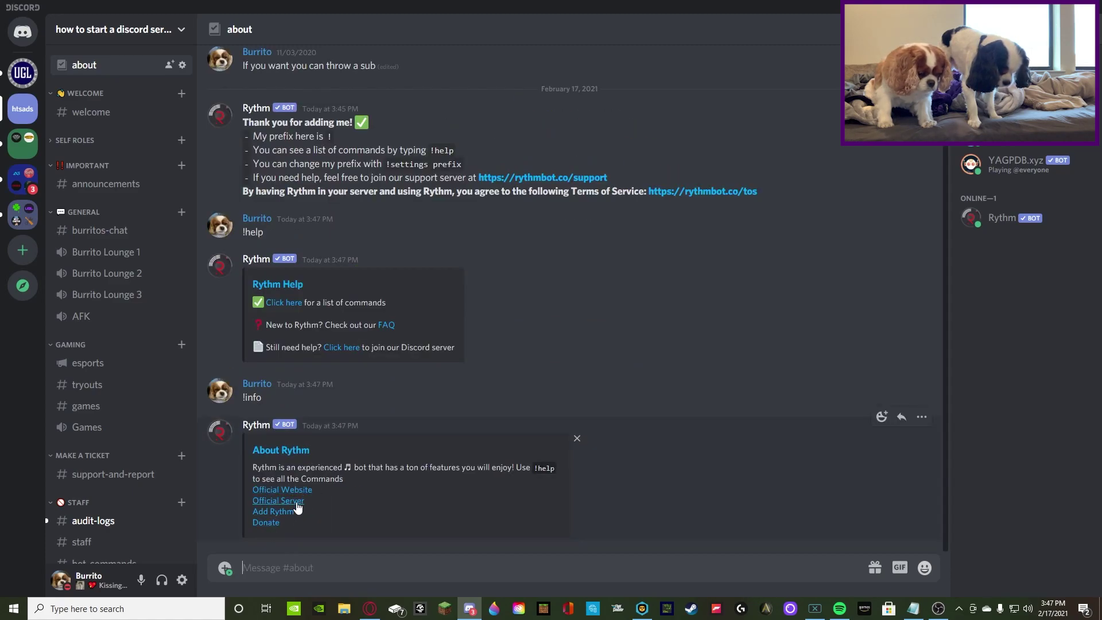
{"action": "type", "text": "!"}
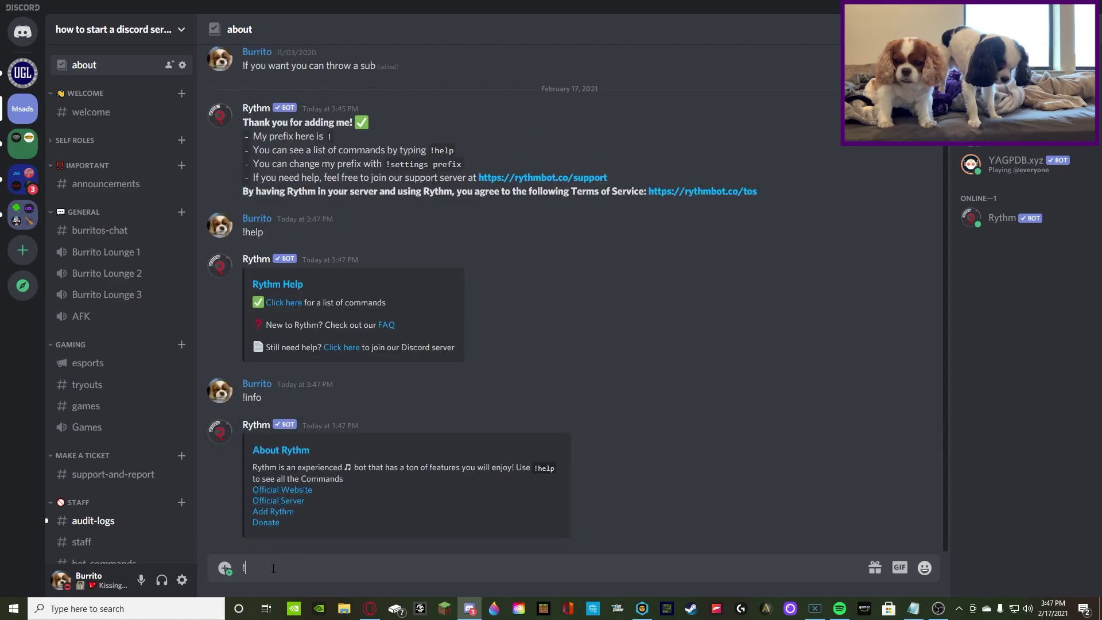
{"action": "type", "text": "settings"}
{"action": "key", "text": "Return"}
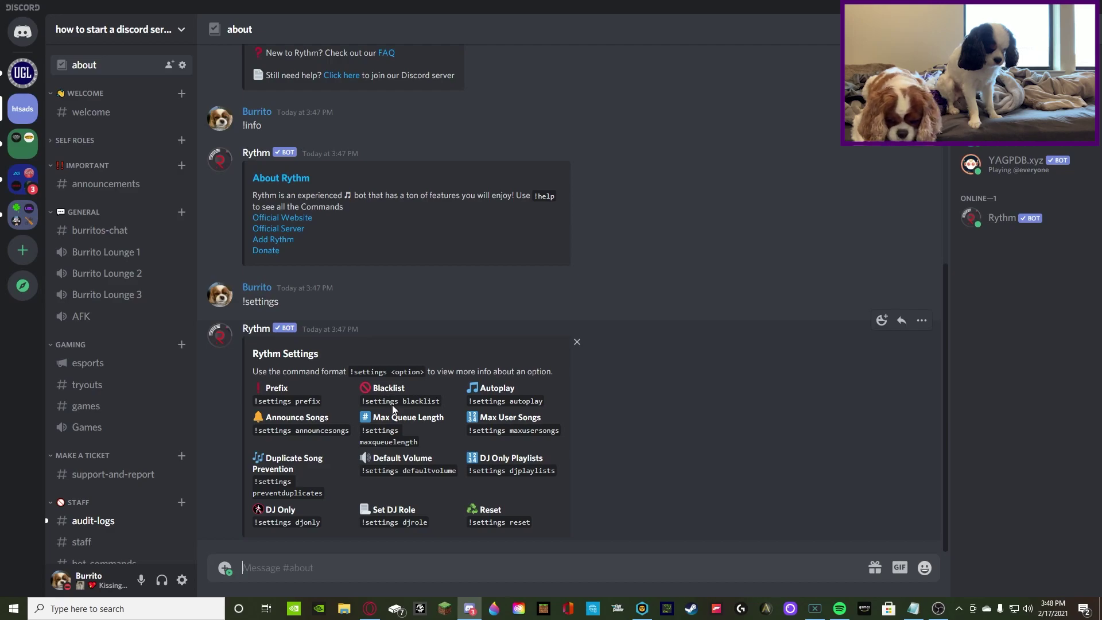
- Send !settings blacklist to view Rythm's blacklist options
{"action": "left_click", "coordinate": [275, 574]}
{"action": "type", "text": "!"}
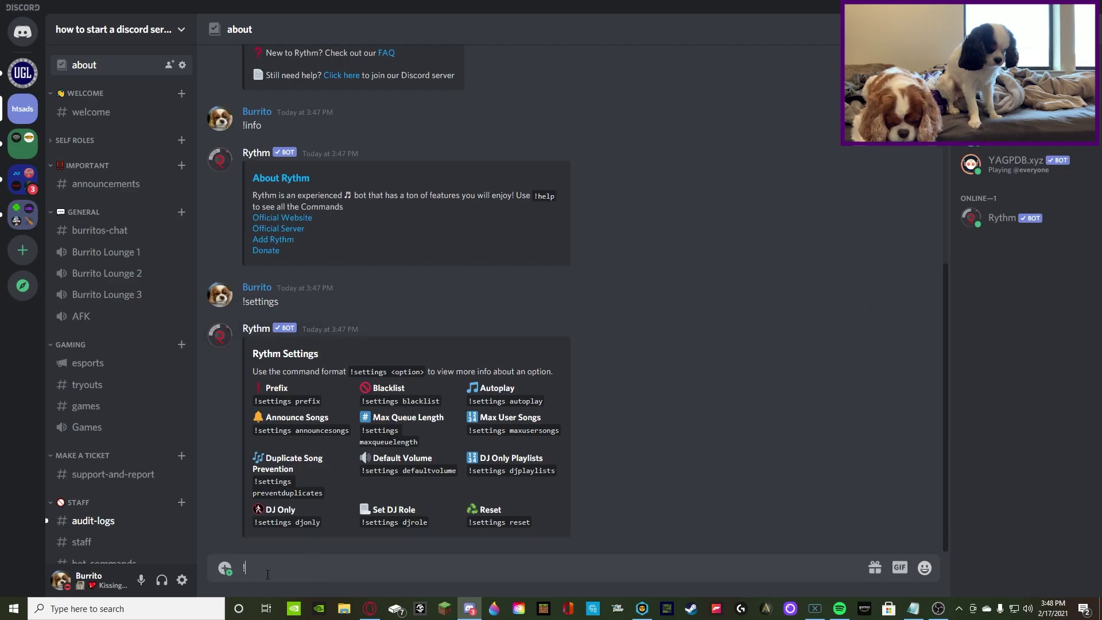
{"action": "type", "text": "settings blacklist"}
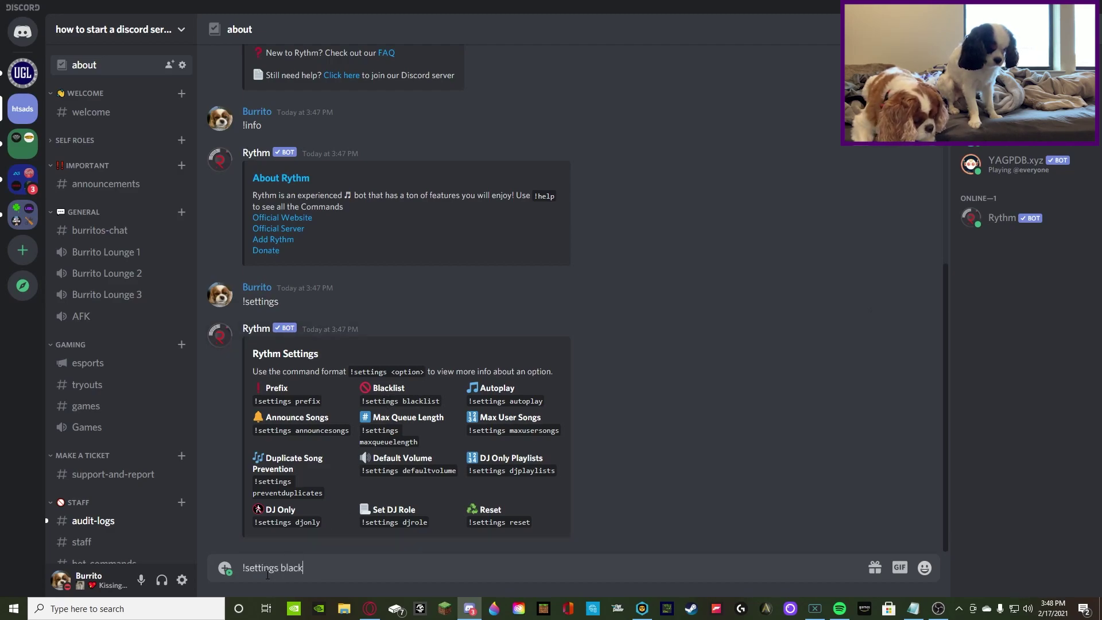
{"action": "key", "text": "Return"}
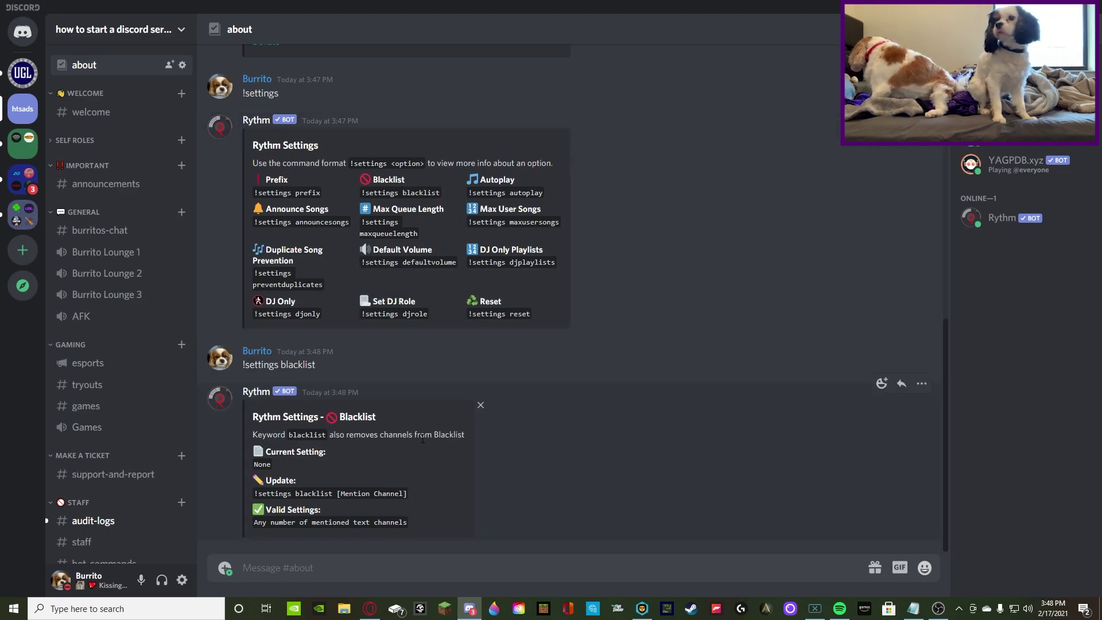
- Delete Rythm's blacklist settings reply and the !settings blacklist message from the about channel
{"action": "right_click", "coordinate": [545, 454]}
{"action": "left_click", "coordinate": [591, 548], "text": "shift"}
{"action": "right_click", "coordinate": [430, 523]}
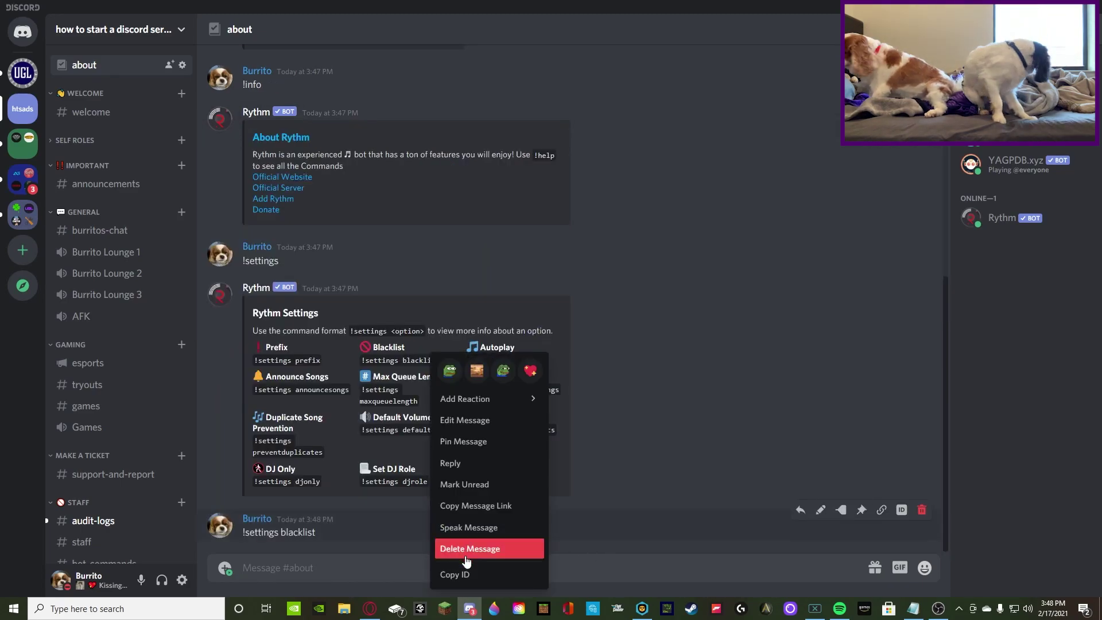
{"action": "left_click", "coordinate": [466, 548], "text": "shift"}
- Send !settings autoplay in the about channel to view Rythm's autoplay option
{"action": "type", "text": "!"}
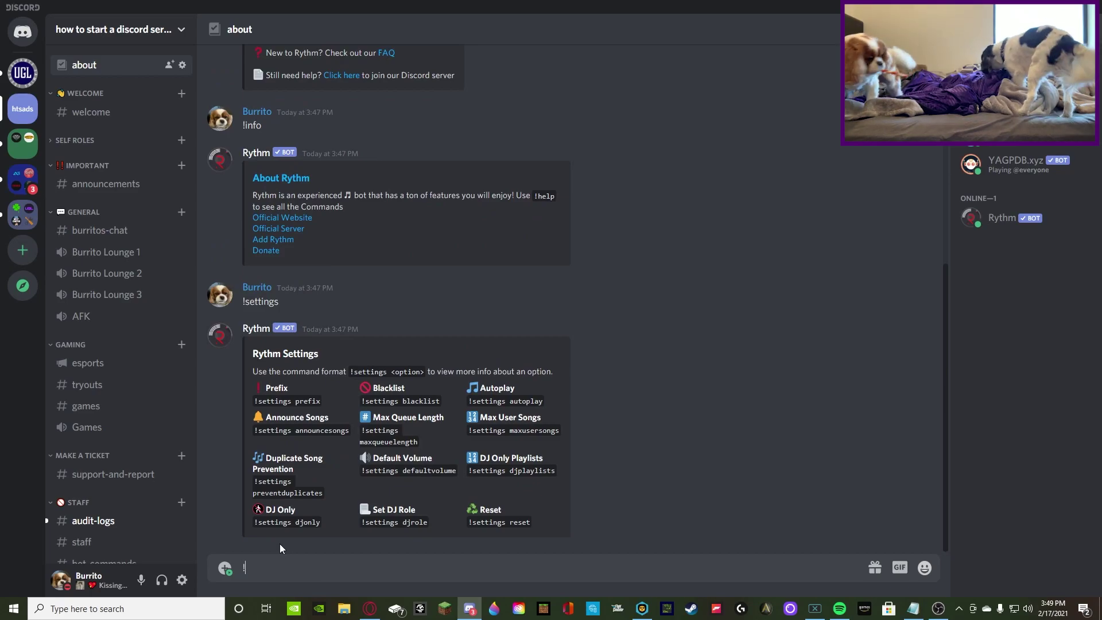
{"action": "type", "text": "settings "}
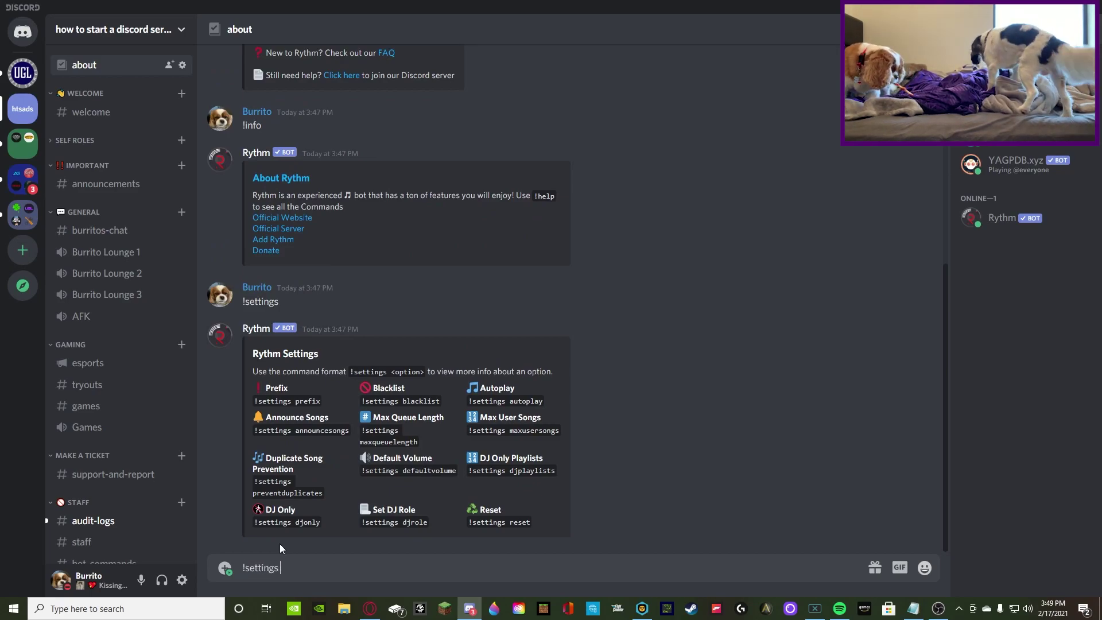
{"action": "type", "text": "autopla"}
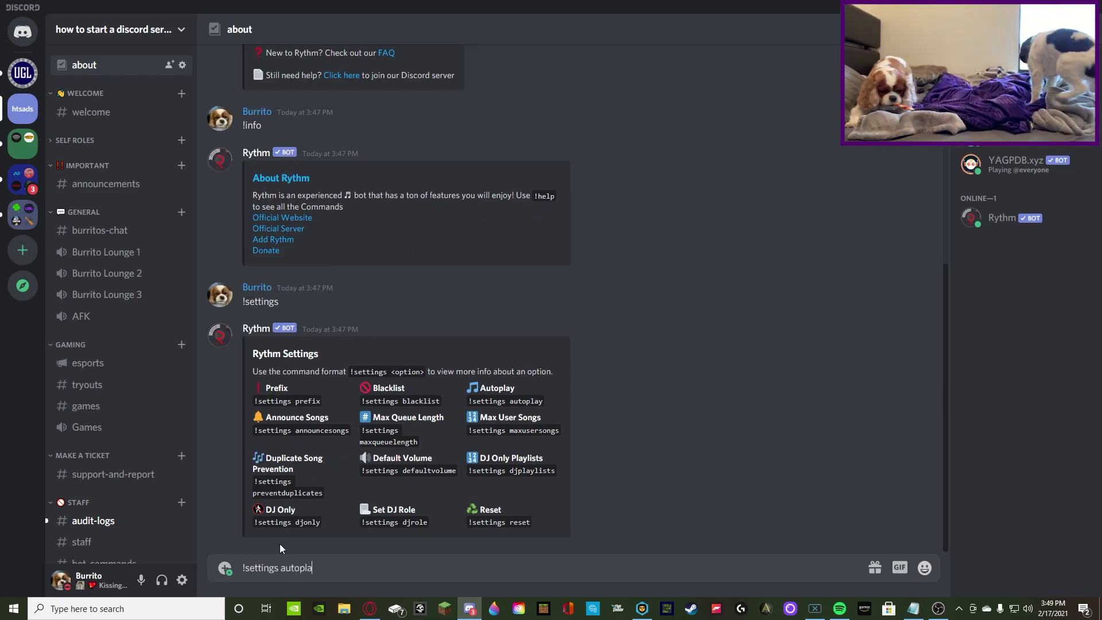
{"action": "type", "text": "y"}
{"action": "key", "text": "Return"}
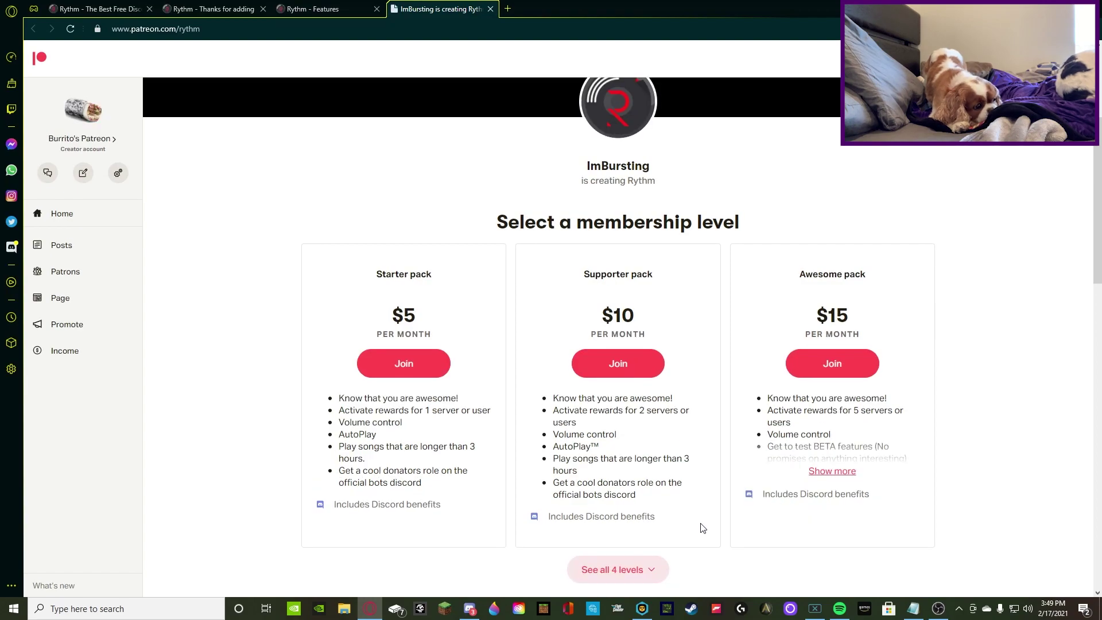
- Examine all four Rythm Patreon membership levels, including the full Awesome pack and Amazing pack benefits, and switch back to Discord
{"action": "scroll", "coordinate": [703, 527], "scroll_direction": "down", "scroll_amount": 2}
{"action": "left_click", "coordinate": [619, 455]}
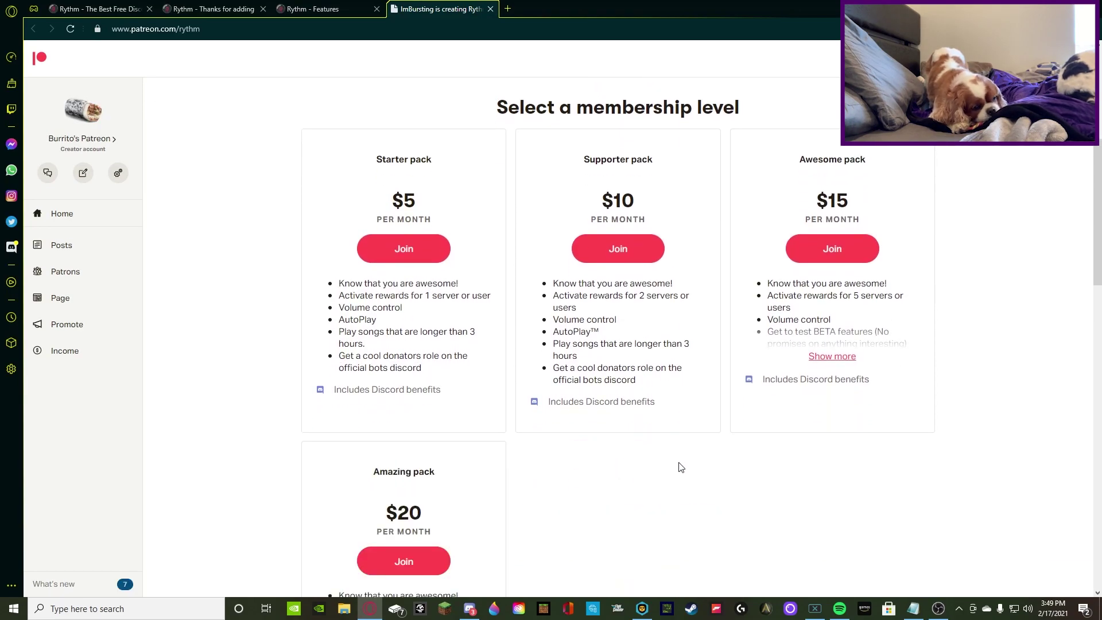
{"action": "scroll", "coordinate": [469, 409], "scroll_direction": "down", "scroll_amount": 1}
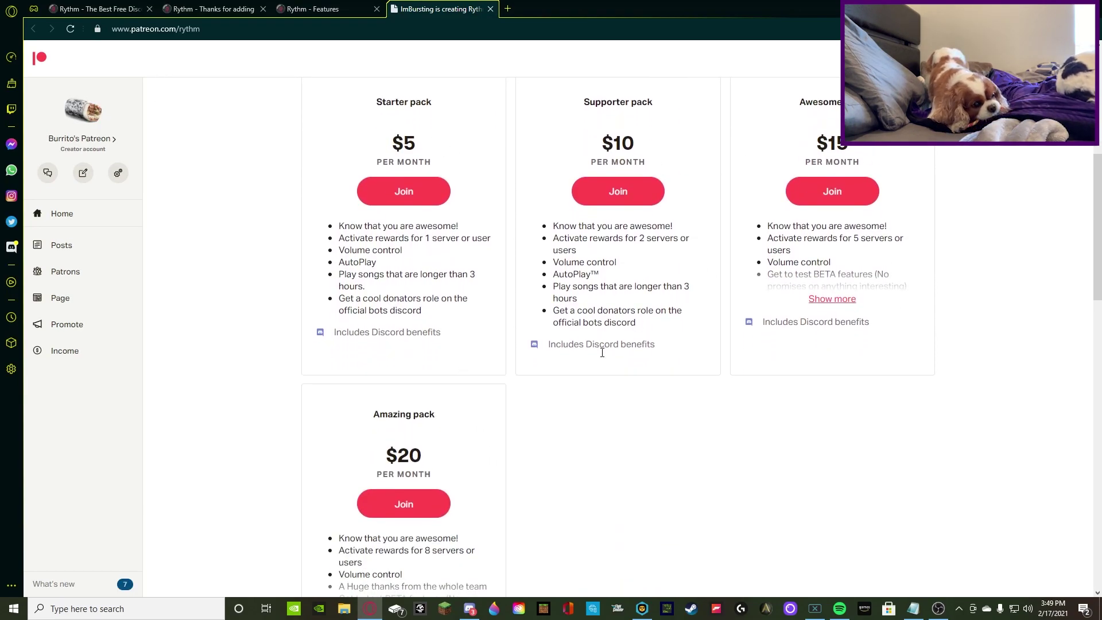
{"action": "scroll", "coordinate": [417, 328], "scroll_direction": "down", "scroll_amount": 2}
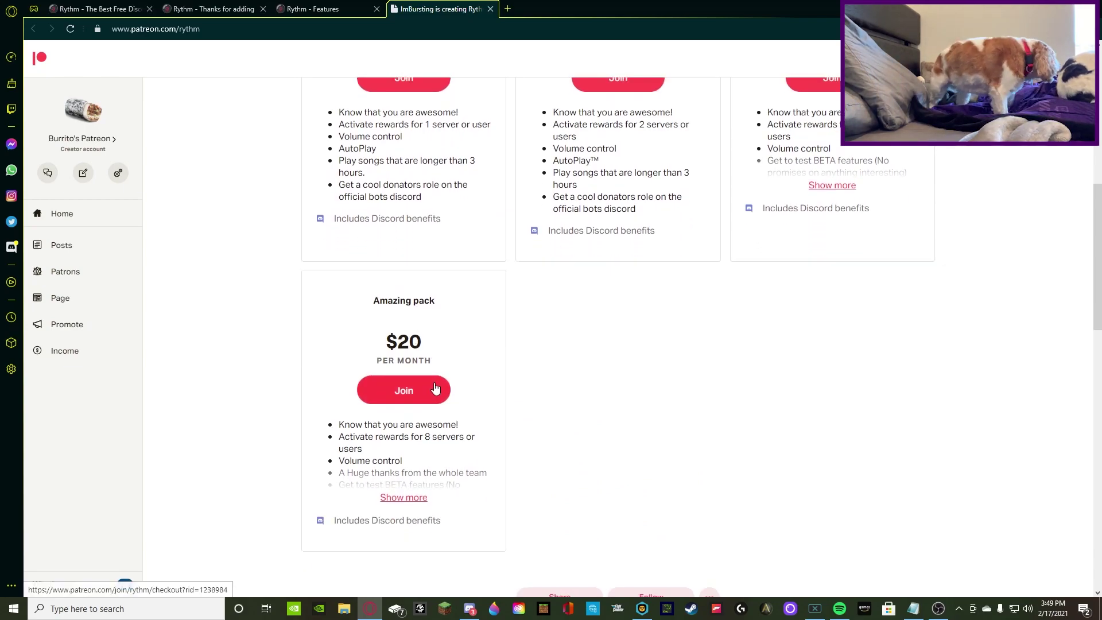
{"action": "scroll", "coordinate": [434, 388], "scroll_direction": "up", "scroll_amount": 2}
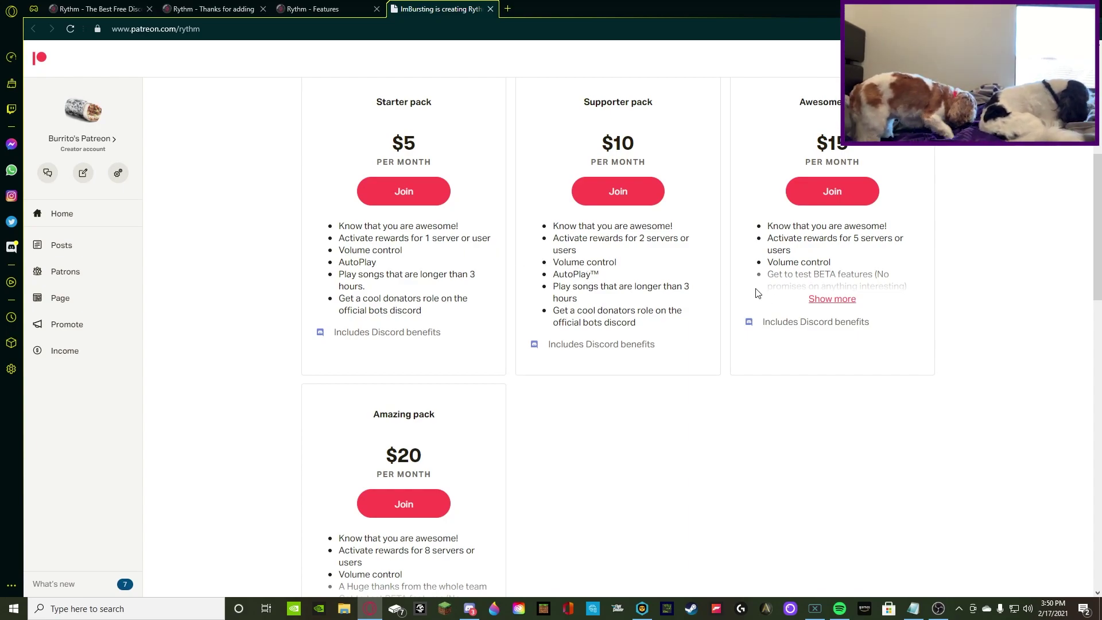
{"action": "left_click", "coordinate": [812, 299]}
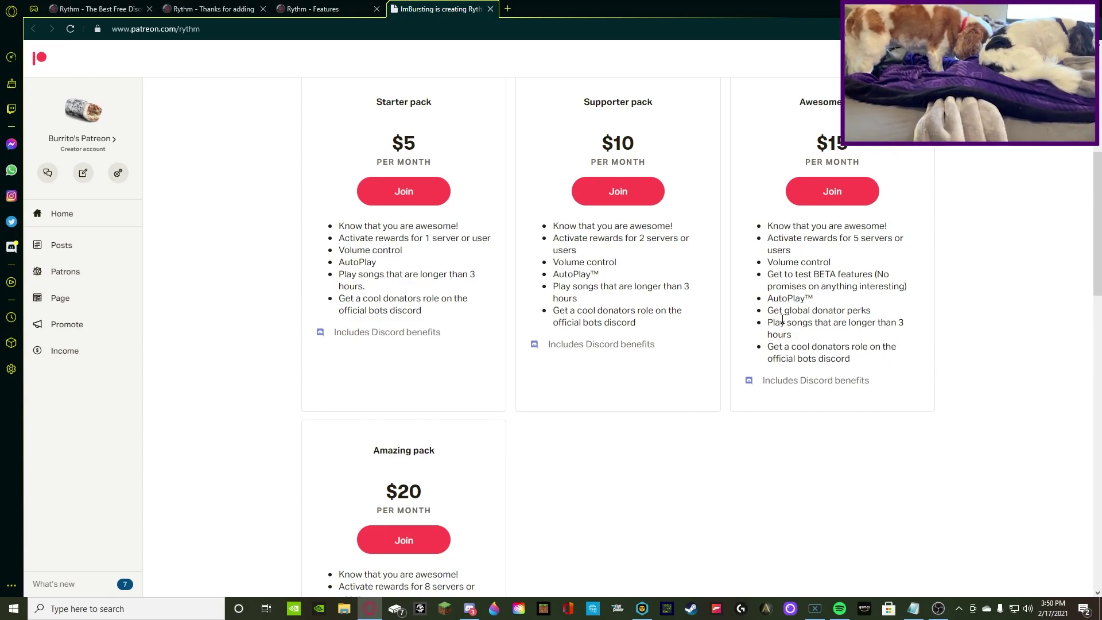
{"action": "scroll", "coordinate": [578, 476], "scroll_direction": "down", "scroll_amount": 3}
{"action": "left_click", "coordinate": [399, 478]}
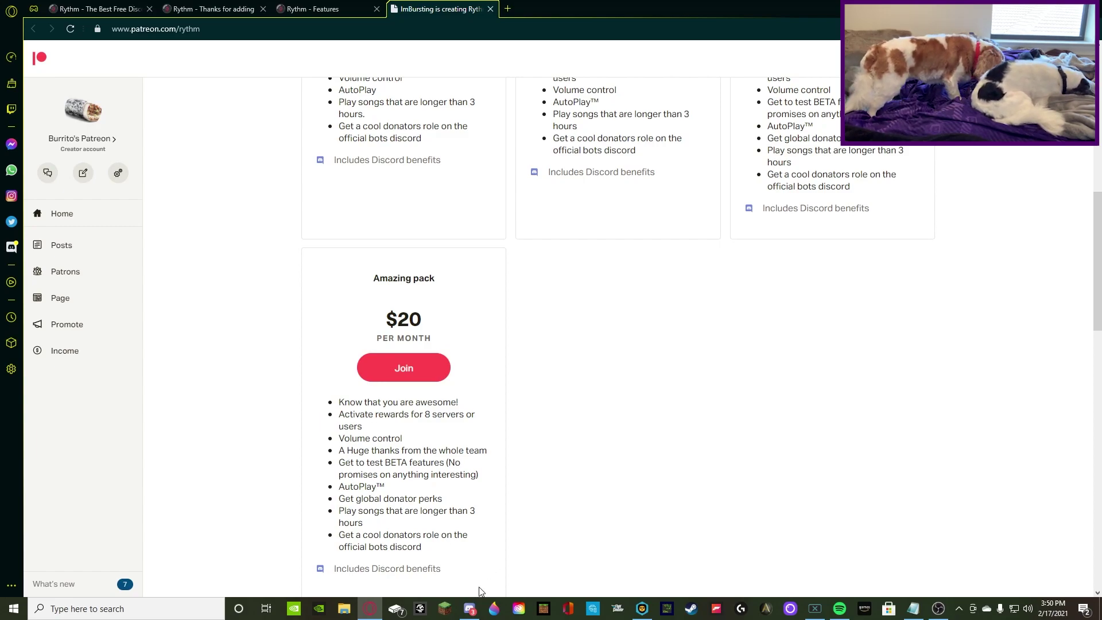
{"action": "scroll", "coordinate": [500, 576], "scroll_direction": "up", "scroll_amount": 4}
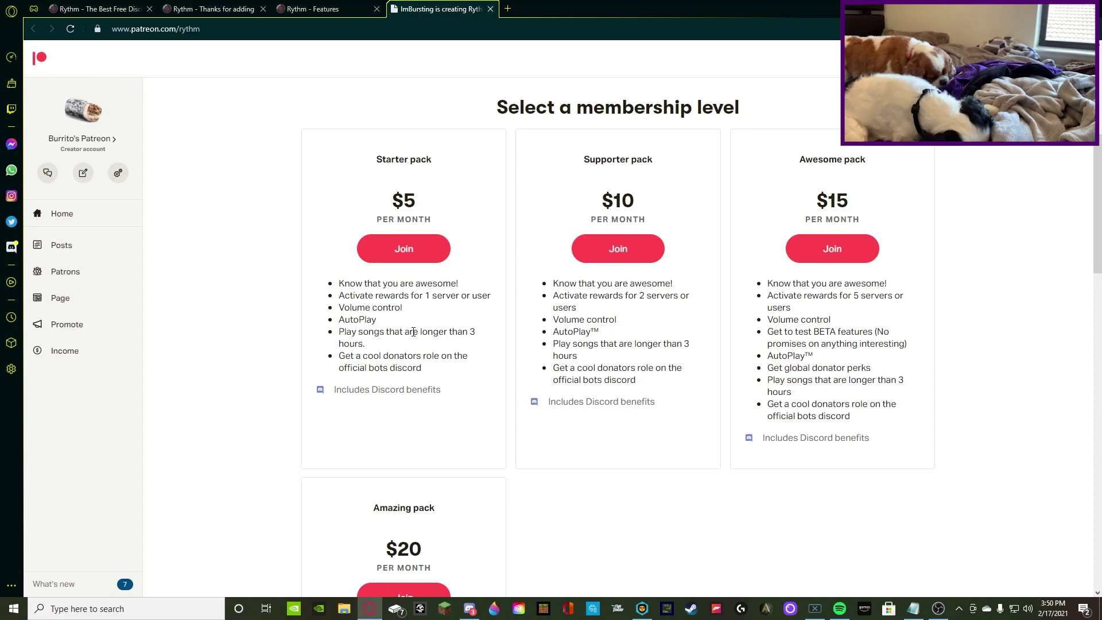
{"action": "left_click", "coordinate": [469, 608]}
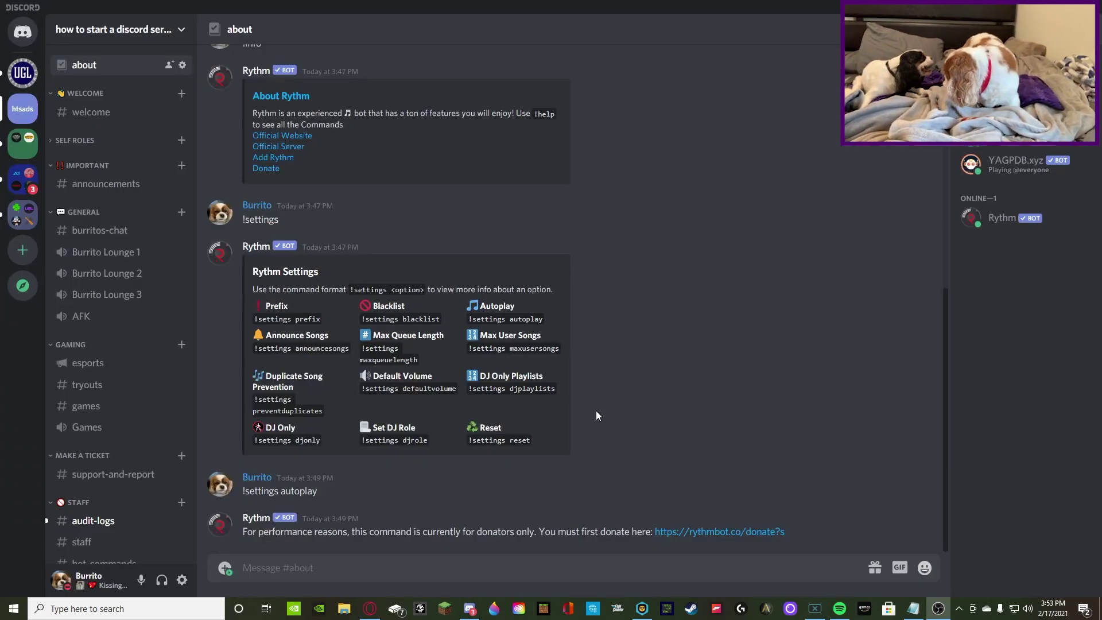
{"action": "left_click_drag", "start_coordinate": [255, 348], "coordinate": [340, 344]}
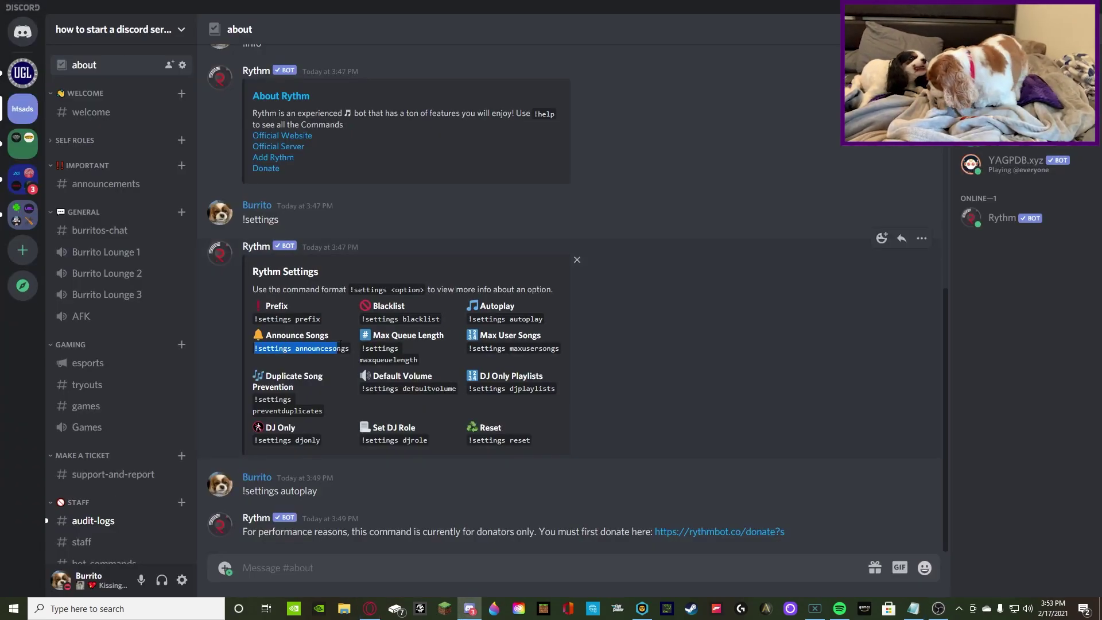
{"action": "type", "text": "!settings djrole"}
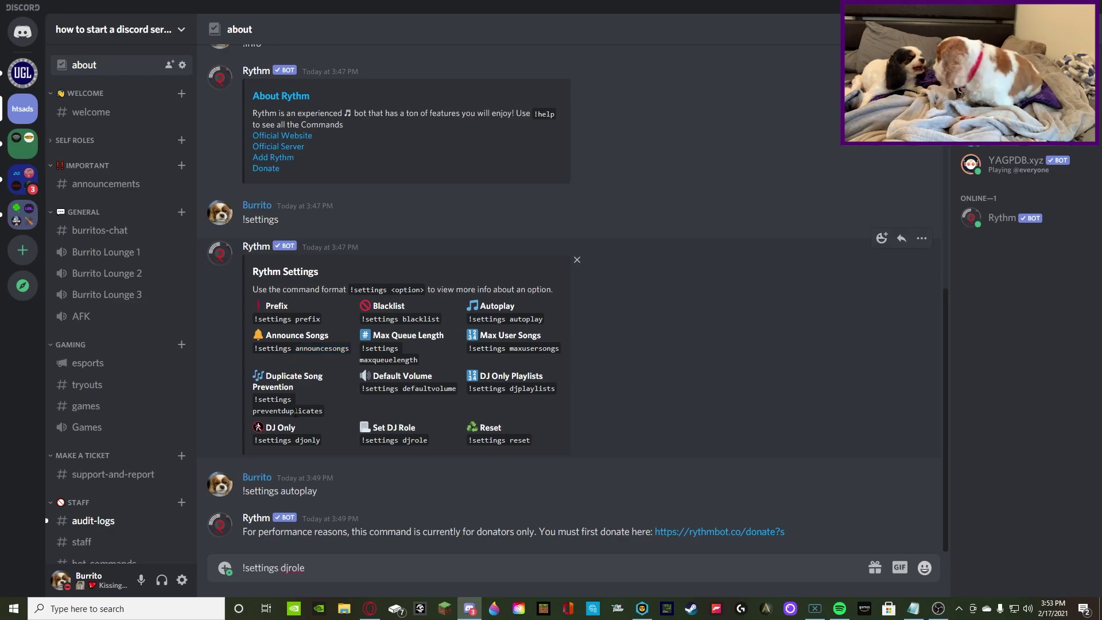
{"action": "key", "text": "ctrl+z"}
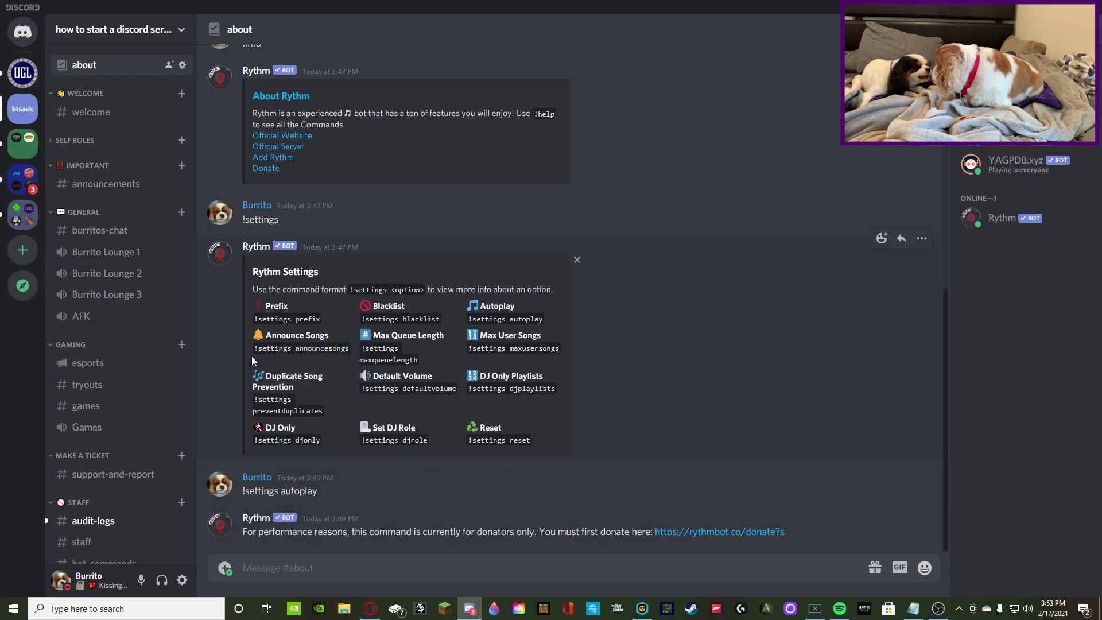
- Copy the announce songs command from Rythm's settings list and send !settings announcesongs in the about channel
{"action": "left_click_drag", "start_coordinate": [254, 347], "coordinate": [354, 346]}
{"action": "key", "text": "ctrl+c"}
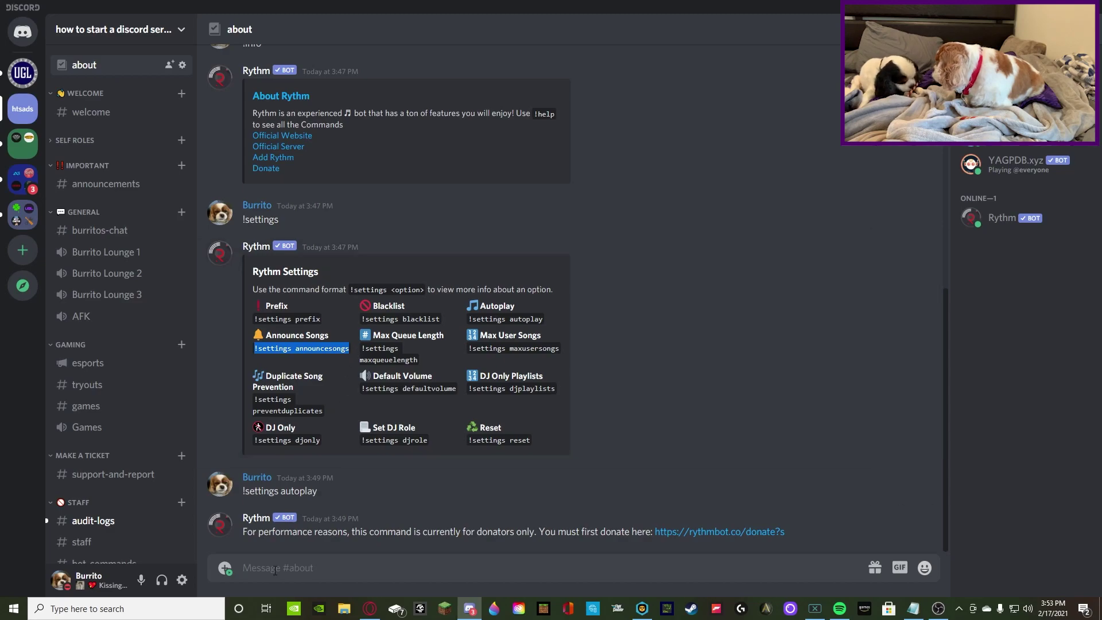
{"action": "left_click", "coordinate": [273, 553]}
{"action": "key", "text": "ctrl+v"}
{"action": "key", "text": "Return"}
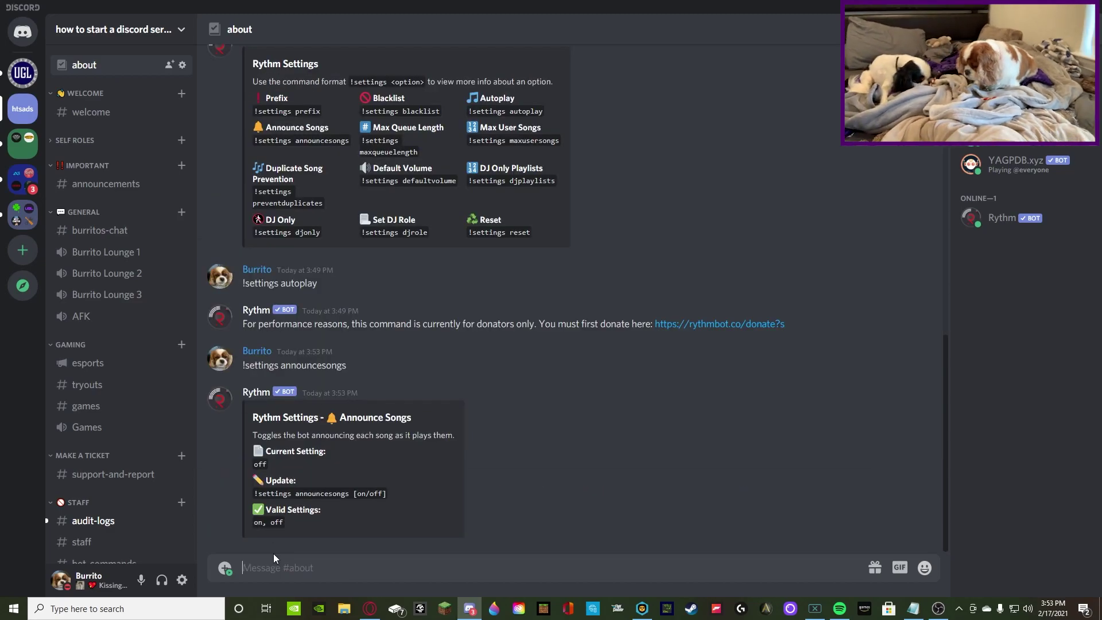
- Delete Rythm's Announce Songs reply and the !settings announcesongs message from the about channel
{"action": "right_click", "coordinate": [523, 463]}
{"action": "left_click", "coordinate": [568, 548], "text": "shift"}
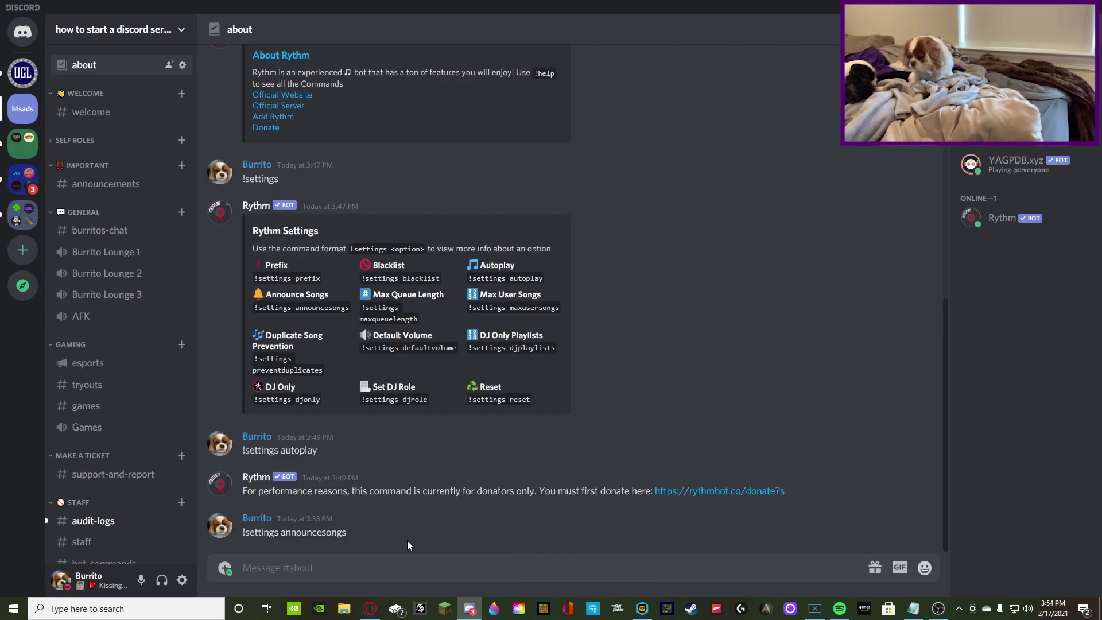
{"action": "right_click", "coordinate": [406, 536]}
{"action": "left_click", "coordinate": [419, 546], "text": "shift"}
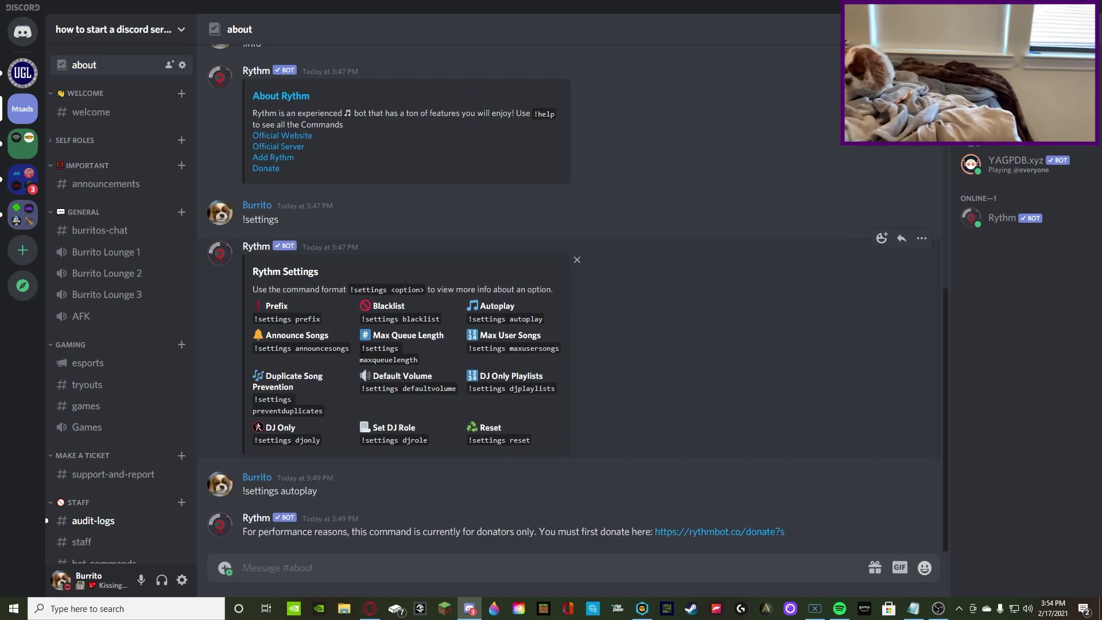
- Send !settings maxqueuelength in the about channel to view Rythm's Max Queue Length option
{"action": "left_click_drag", "start_coordinate": [361, 347], "coordinate": [419, 366]}
{"action": "key", "text": "ctrl+c"}
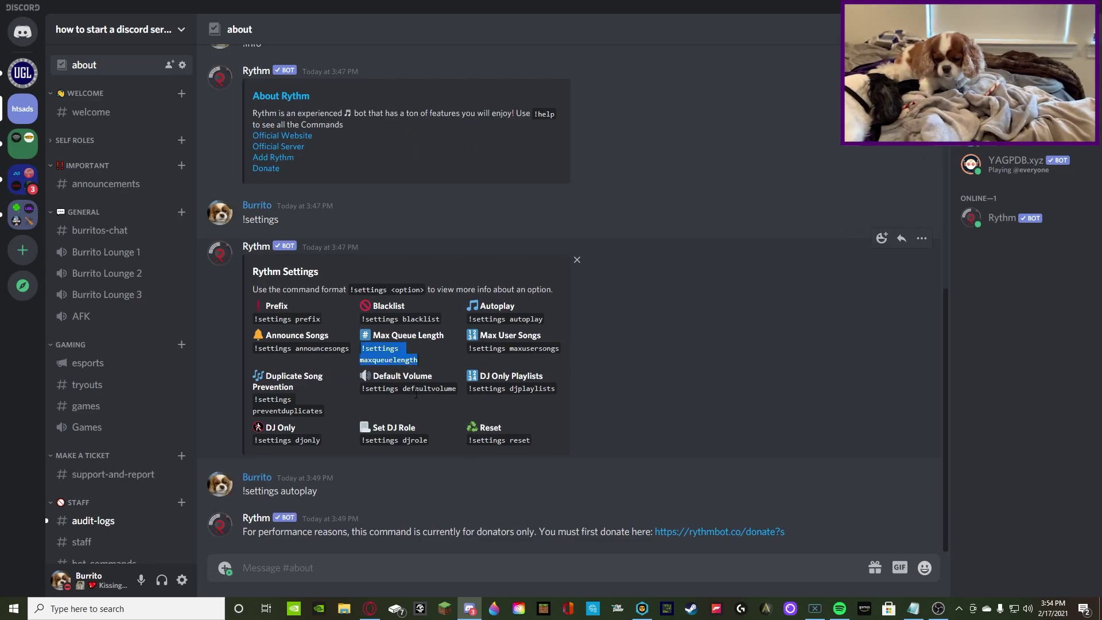
{"action": "left_click", "coordinate": [329, 568]}
{"action": "key", "text": "ctrl+v"}
{"action": "key", "text": "Return"}
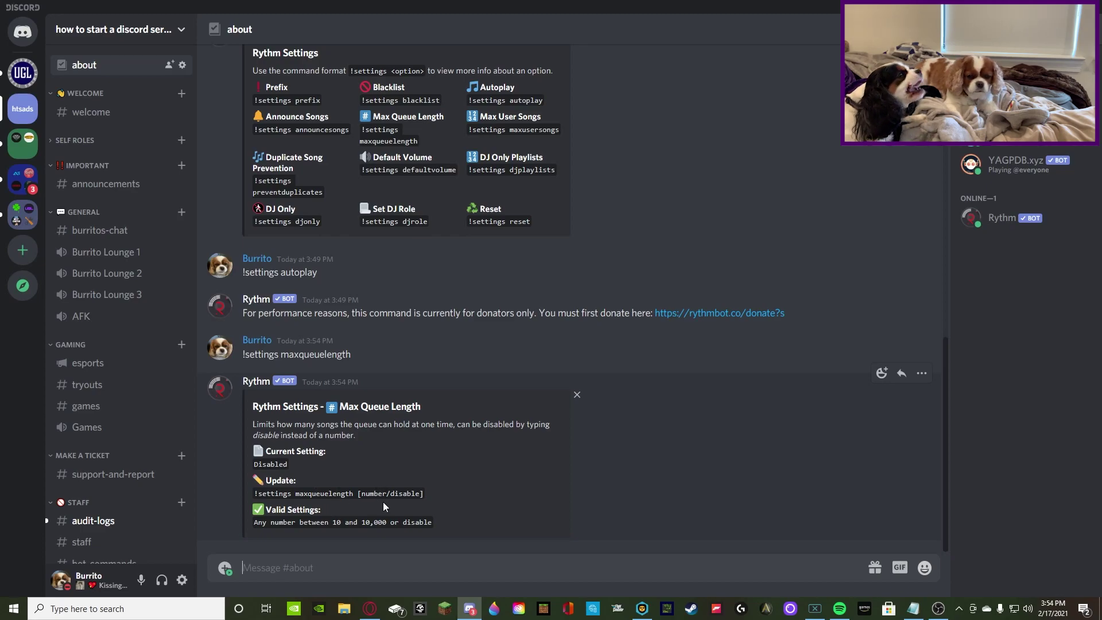
- Delete Rythm's Max Queue Length reply and the !settings maxqueuelength message from the about channel
{"action": "right_click", "coordinate": [643, 493]}
{"action": "left_click", "coordinate": [677, 544], "text": "shift"}
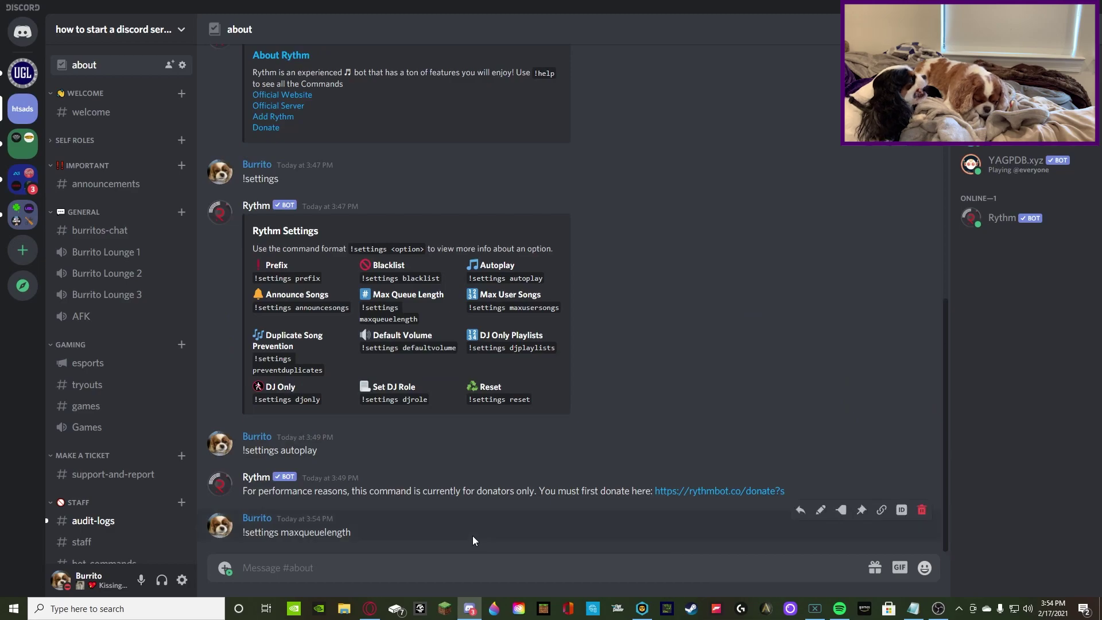
{"action": "right_click", "coordinate": [474, 536]}
{"action": "left_click", "coordinate": [493, 550], "text": "shift"}
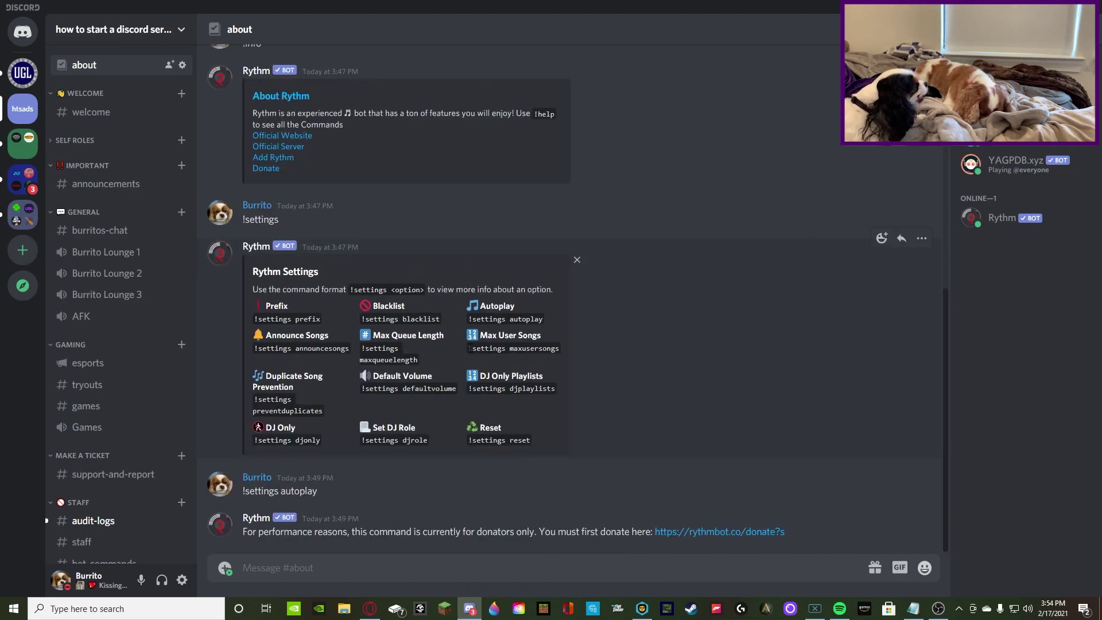
- Send !settings maxusersongs in the about channel to view Rythm's Max User Songs option
{"action": "left_click_drag", "start_coordinate": [362, 335], "coordinate": [567, 356]}
{"action": "triple_click", "coordinate": [559, 346]}
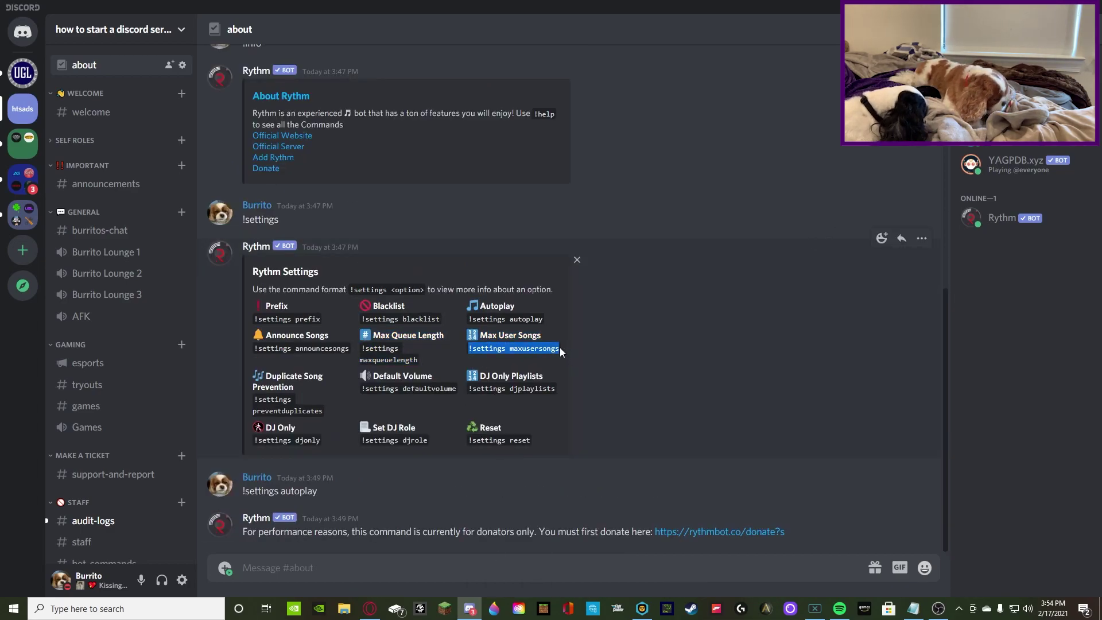
{"action": "key", "text": "ctrl+c"}
{"action": "left_click", "coordinate": [381, 565]}
{"action": "key", "text": "ctrl+v"}
{"action": "key", "text": "Return"}
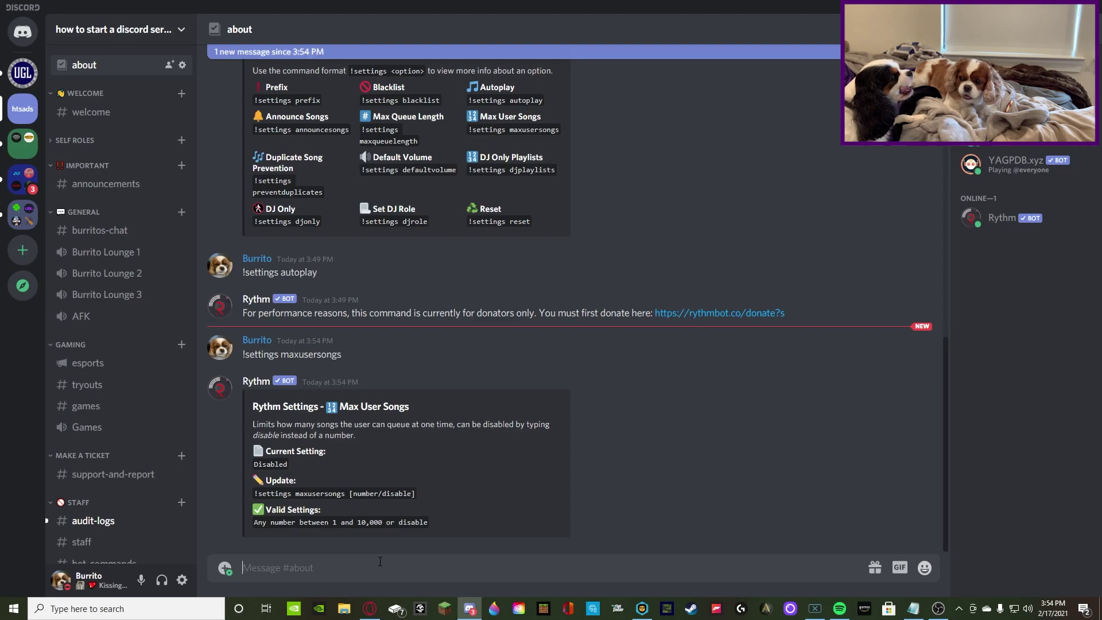
- Delete Rythm's Max User Songs reply and the !settings maxusersongs message from the about channel
{"action": "right_click", "coordinate": [620, 456]}
{"action": "left_click", "coordinate": [660, 549], "text": "shift"}
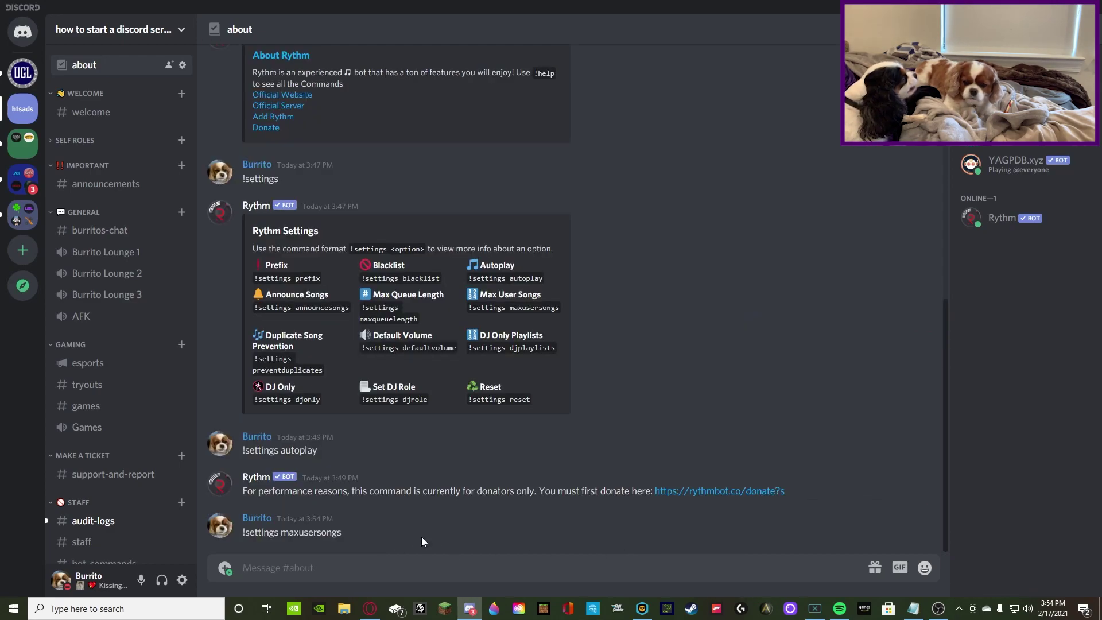
{"action": "right_click", "coordinate": [421, 536]}
{"action": "left_click", "coordinate": [454, 545], "text": "shift"}
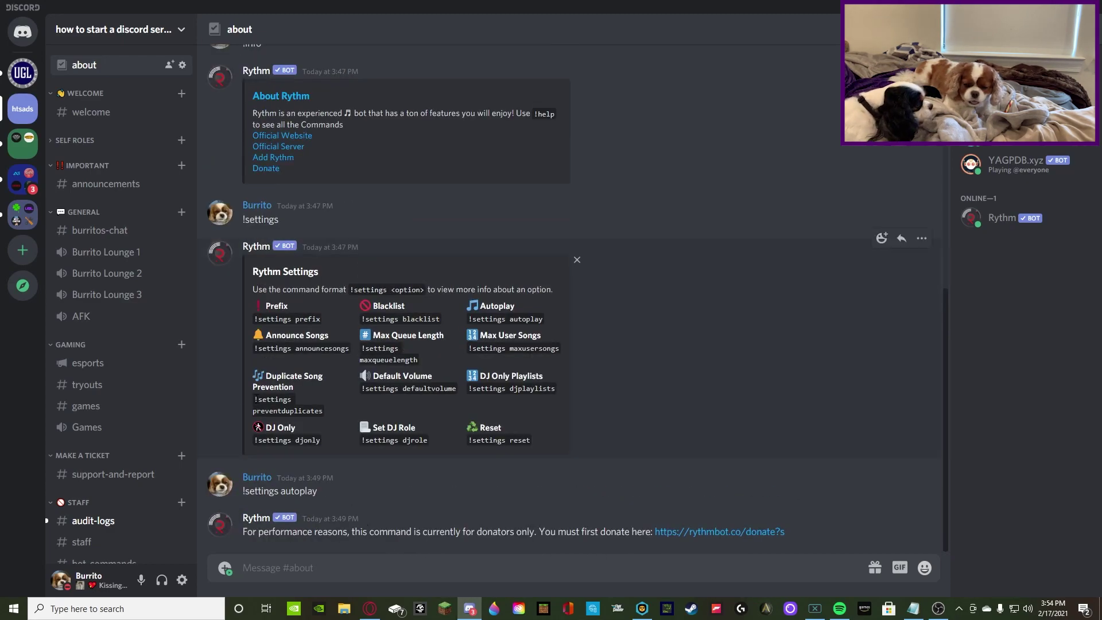
- Send !settings djplaylists in the about channel to view Rythm's DJ Only Playlists option
{"action": "left_click_drag", "start_coordinate": [253, 400], "coordinate": [324, 414]}
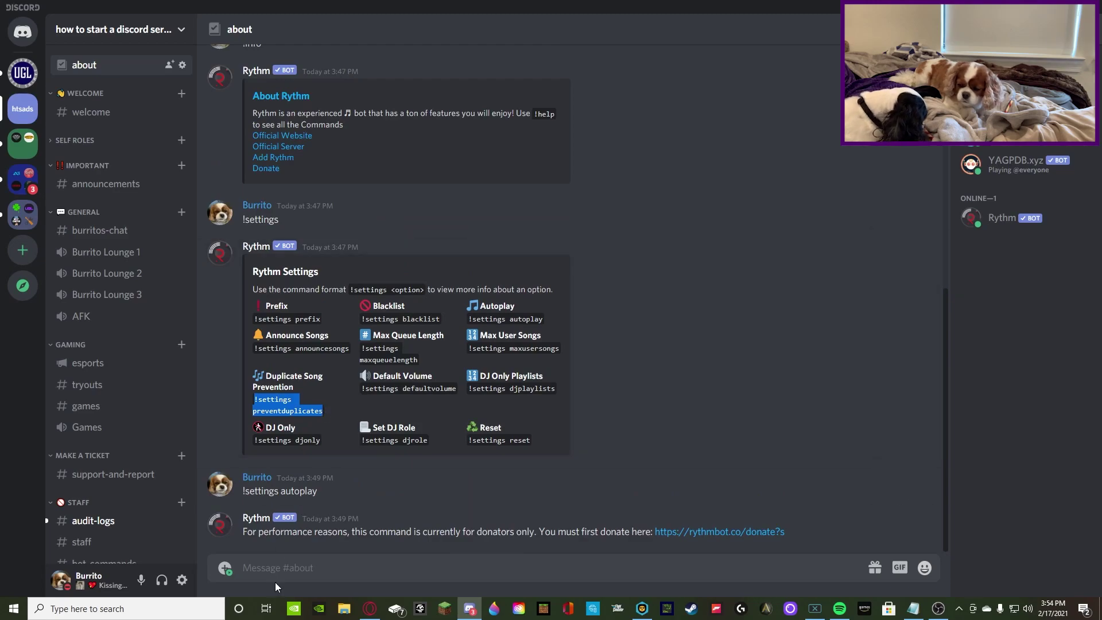
{"action": "left_click", "coordinate": [278, 533]}
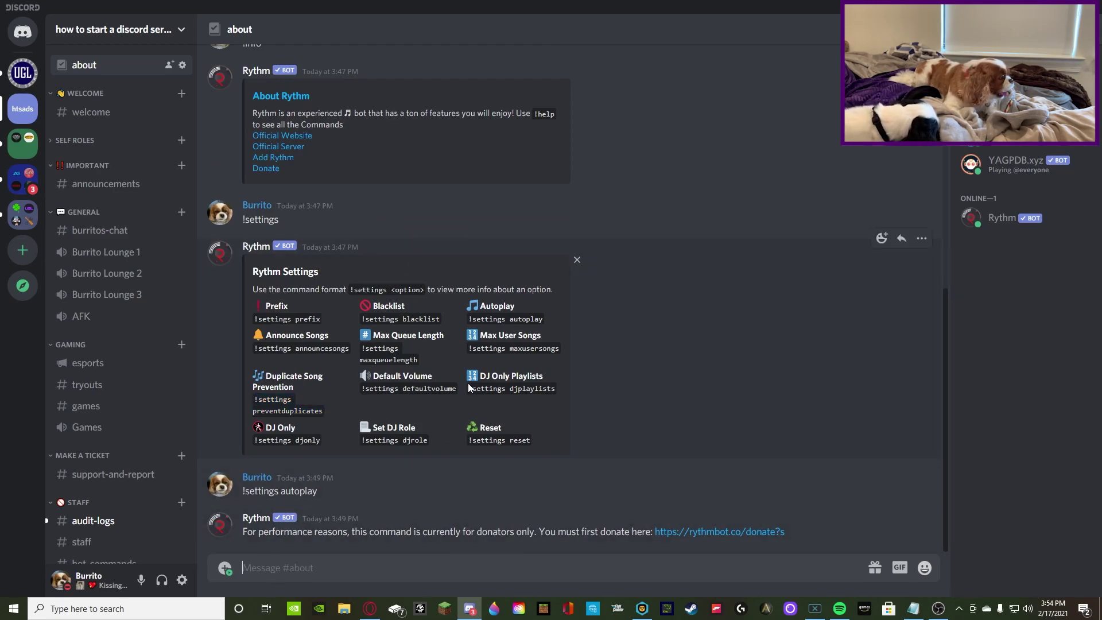
{"action": "left_click_drag", "start_coordinate": [467, 383], "coordinate": [555, 385]}
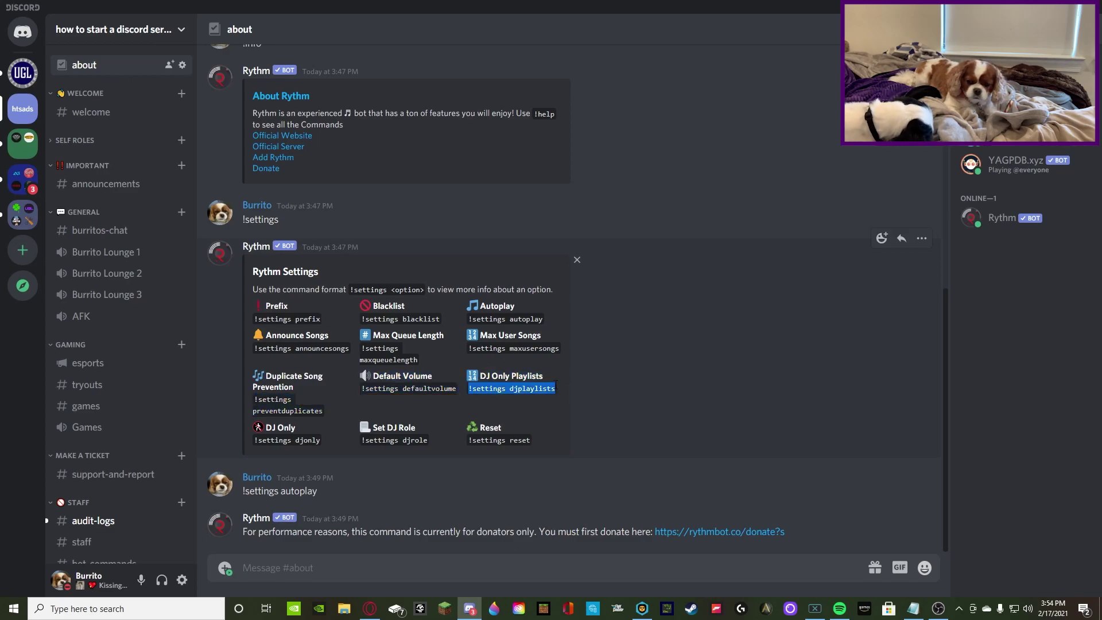
{"action": "key", "text": "ctrl+c"}
{"action": "left_click", "coordinate": [401, 553]}
{"action": "key", "text": "ctrl+v"}
{"action": "key", "text": "Return"}
{"action": "type", "text": "\\"}
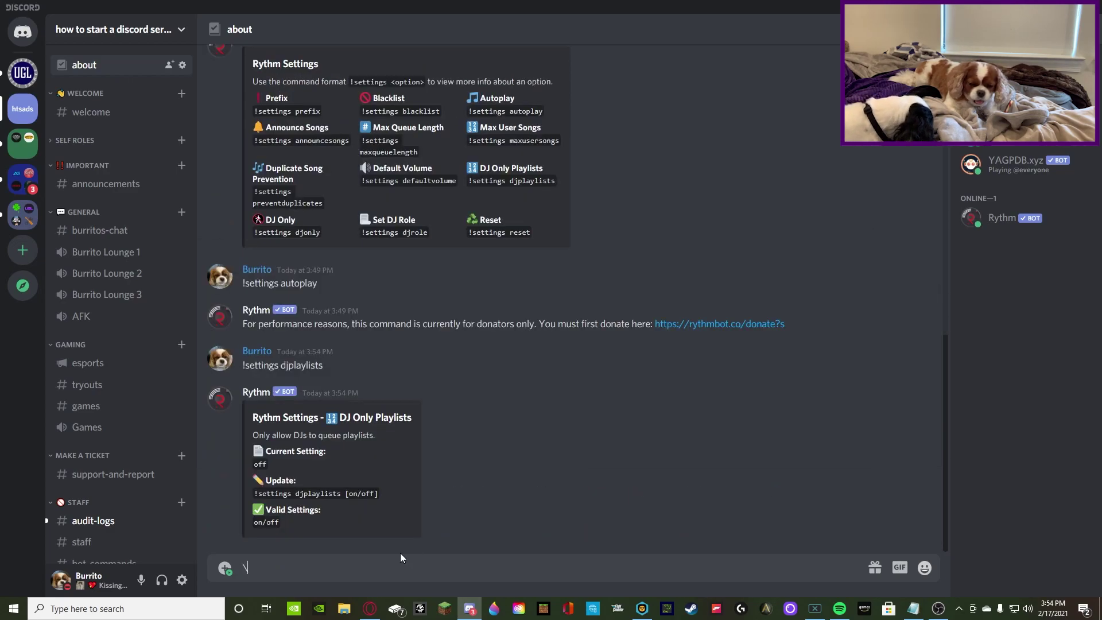
{"action": "key", "text": "BackSpace"}
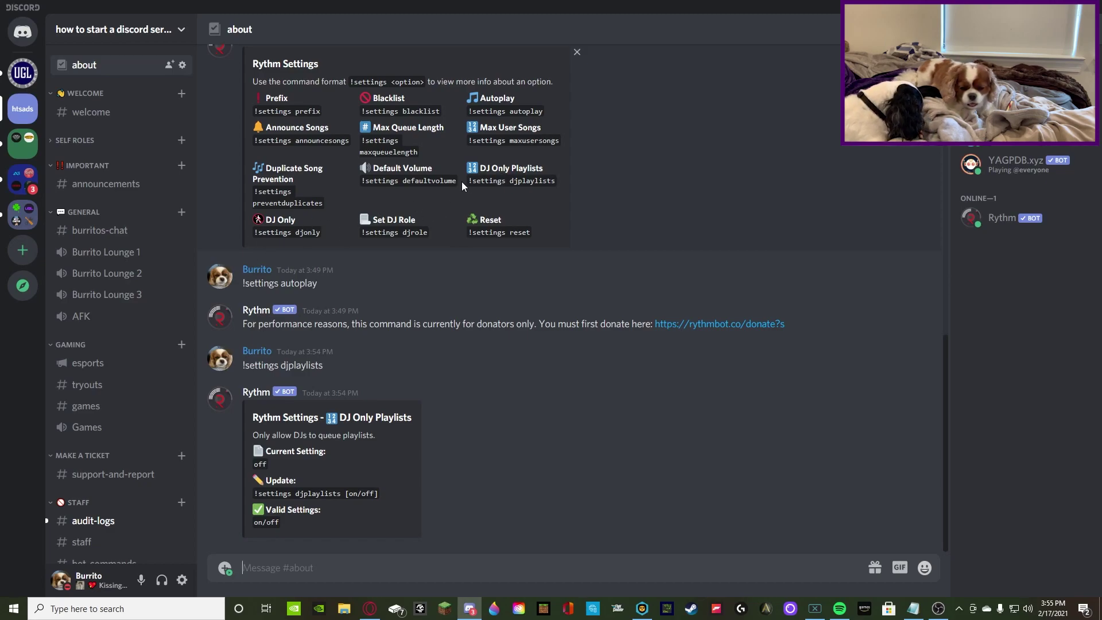
- Open the Discord server's role settings and create a new role
{"action": "left_click", "coordinate": [170, 30]}
{"action": "left_click", "coordinate": [132, 111]}
{"action": "left_click", "coordinate": [259, 98]}
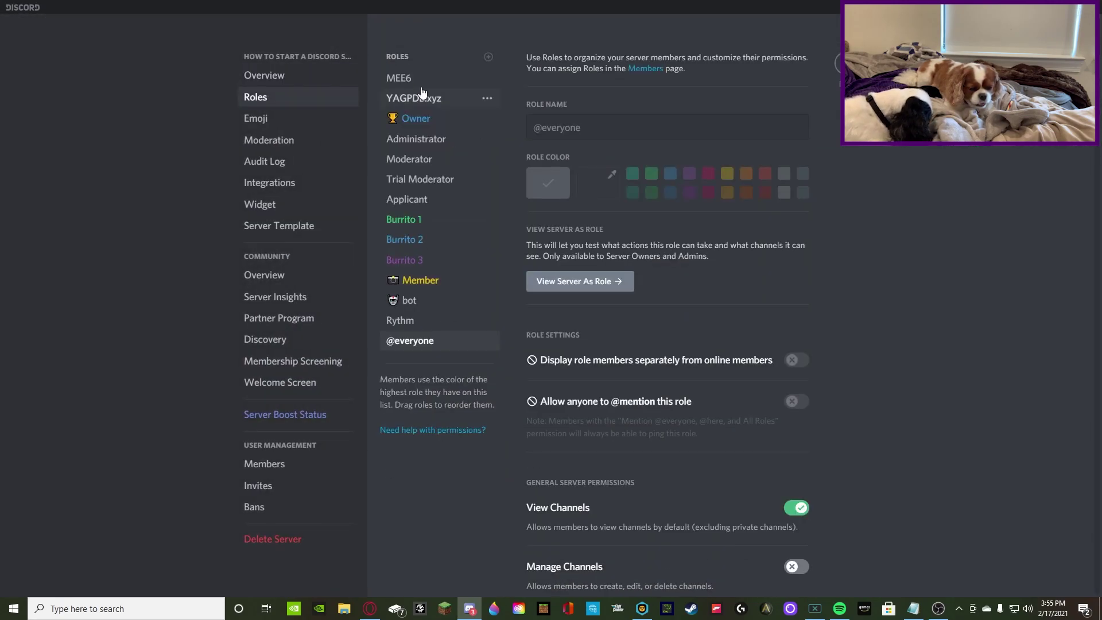
{"action": "left_click", "coordinate": [489, 56]}
- Name the new role with a microphone emoji followed by DJ and give it the dark blue-grey preset color
{"action": "triple_click", "coordinate": [604, 122]}
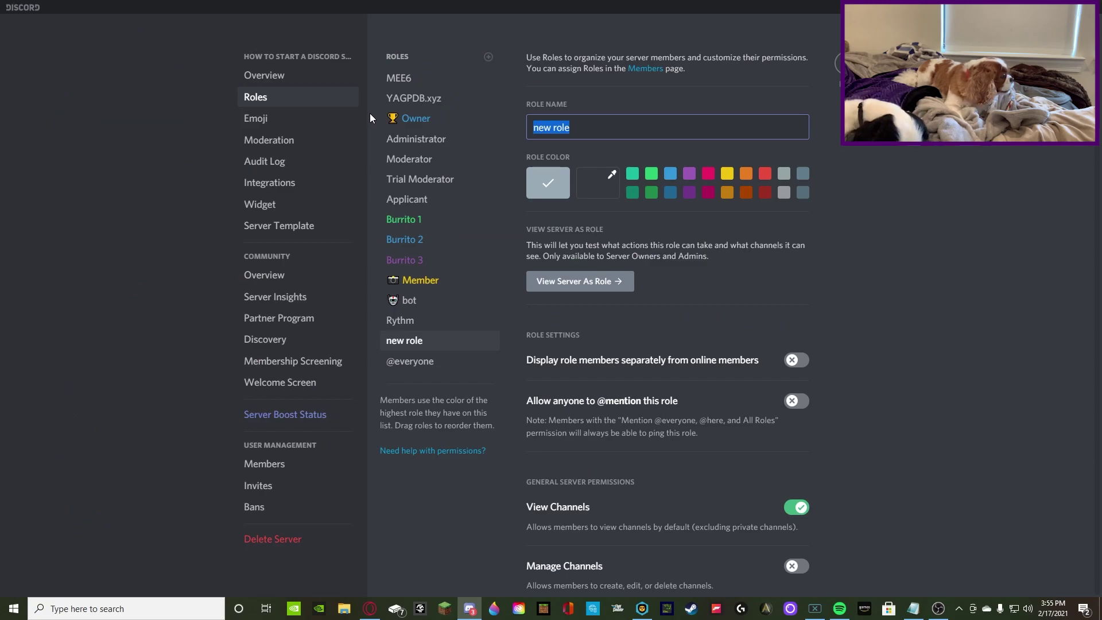
{"action": "key", "text": "super+period"}
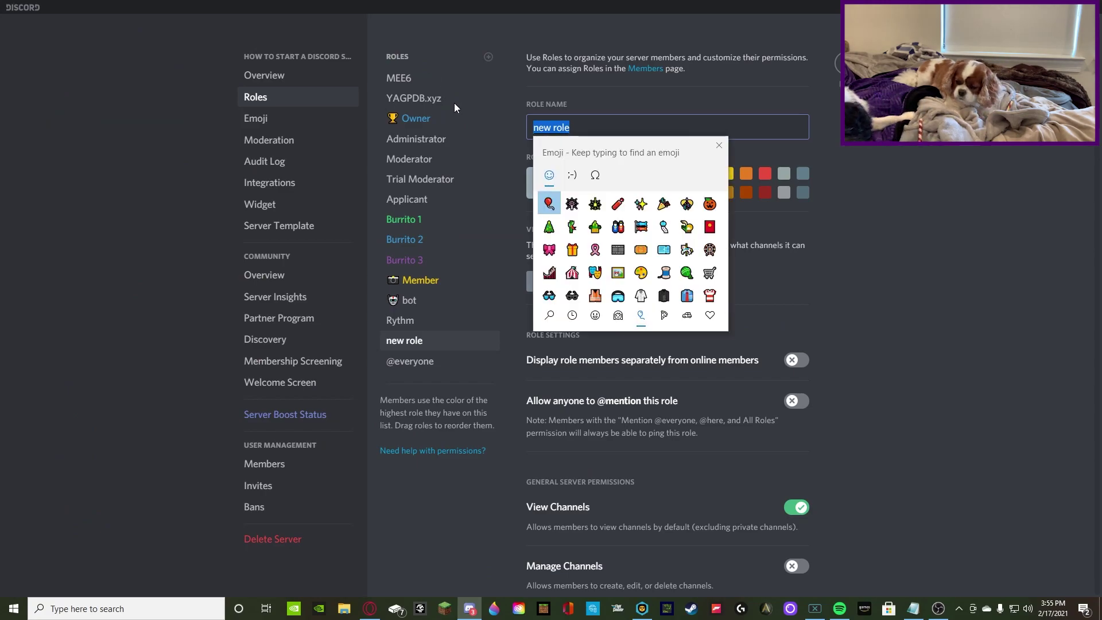
{"action": "scroll", "coordinate": [654, 265], "scroll_direction": "down", "scroll_amount": 10}
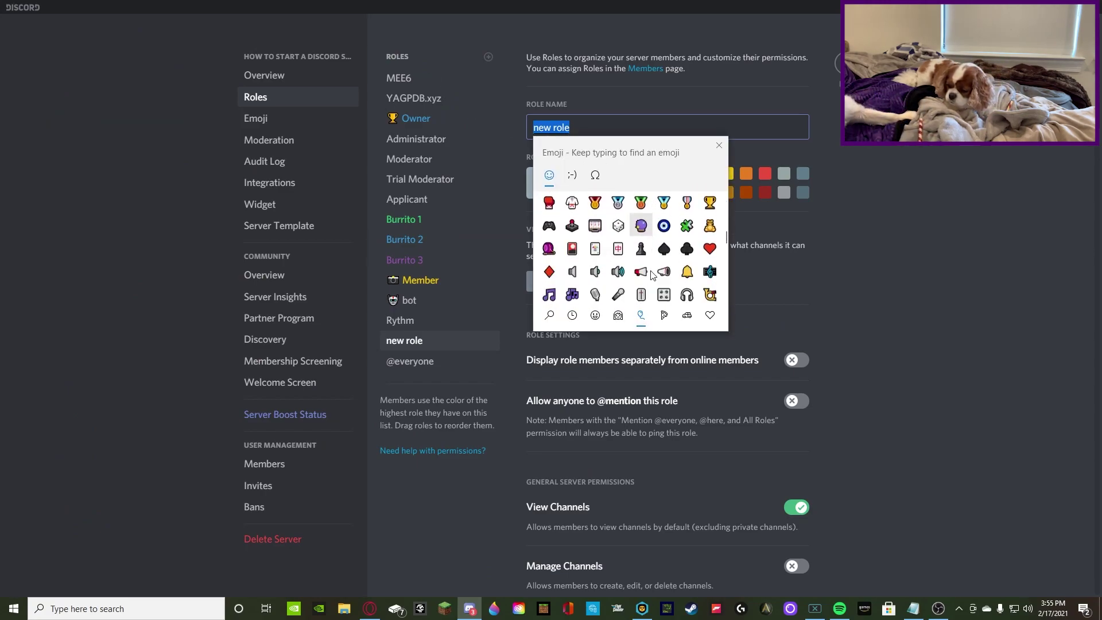
{"action": "left_click", "coordinate": [618, 239]}
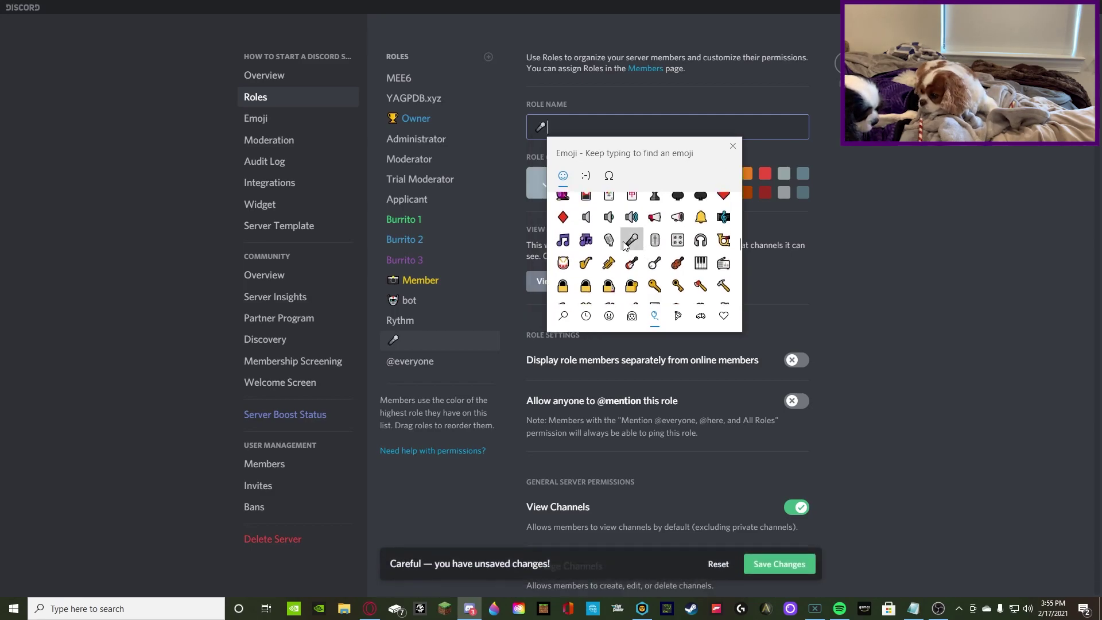
{"action": "left_click", "coordinate": [719, 145]}
{"action": "type", "text": "DJ"}
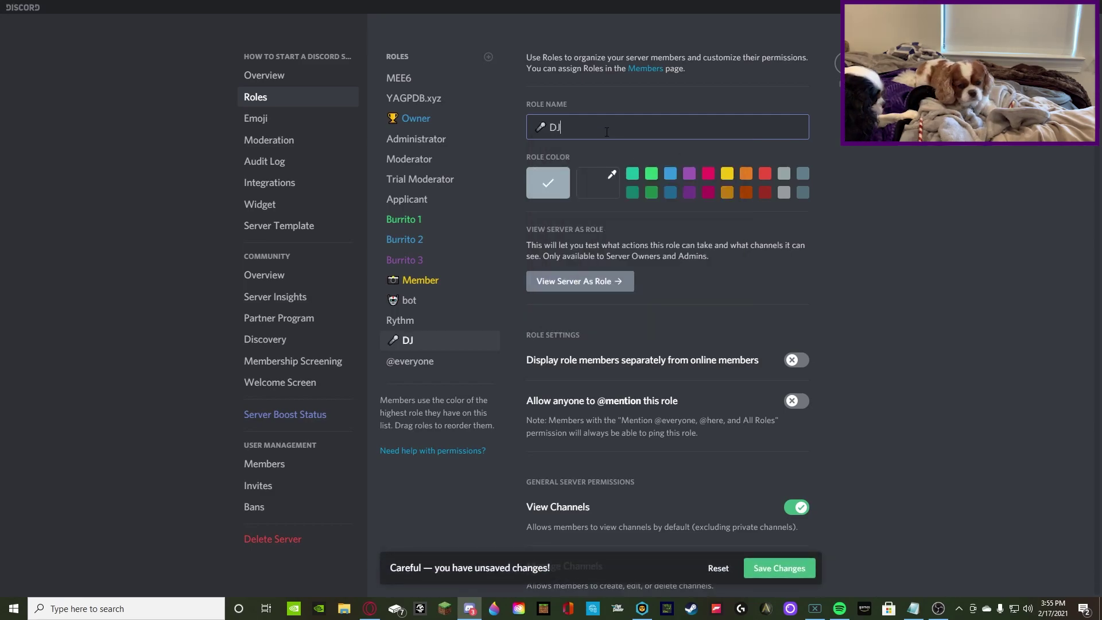
{"action": "left_click", "coordinate": [803, 193]}
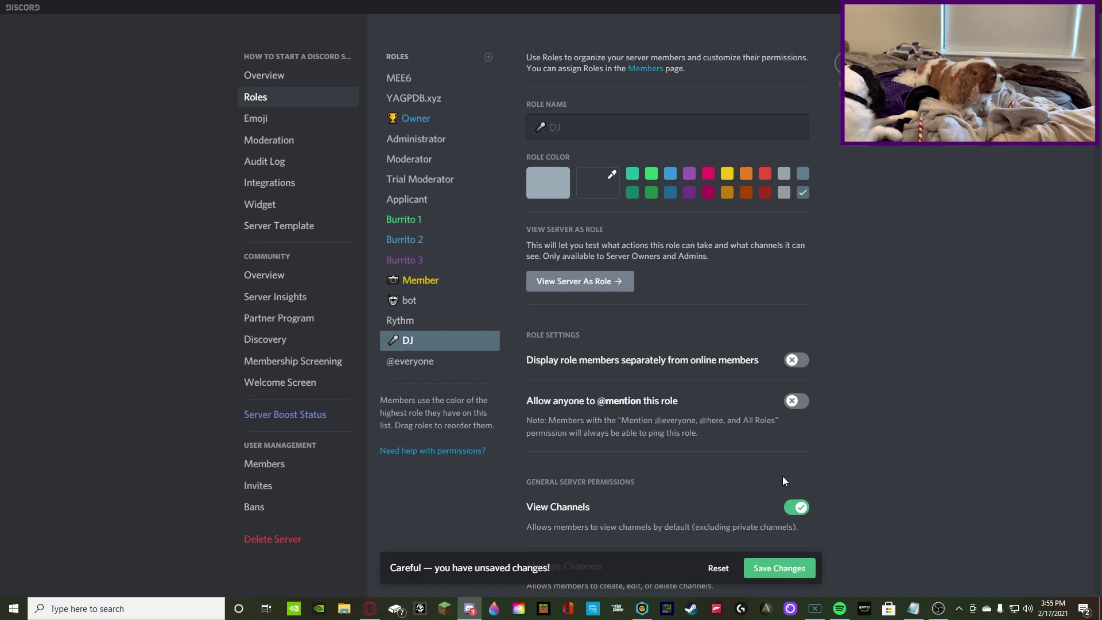
- Save the new DJ role, move it between Applicant and Burrito 1 in the role list, save again, and exit the server settings
{"action": "left_click", "coordinate": [774, 568]}
{"action": "left_click_drag", "start_coordinate": [437, 340], "coordinate": [424, 212]}
{"action": "left_click_drag", "start_coordinate": [565, 127], "coordinate": [504, 124]}
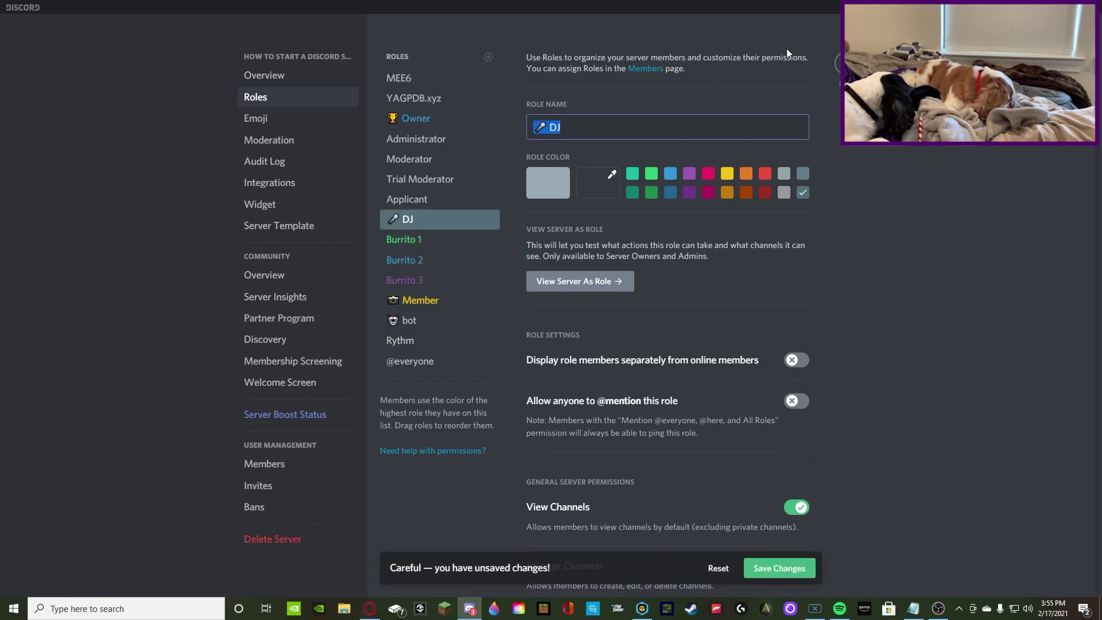
{"action": "left_click", "coordinate": [776, 568]}
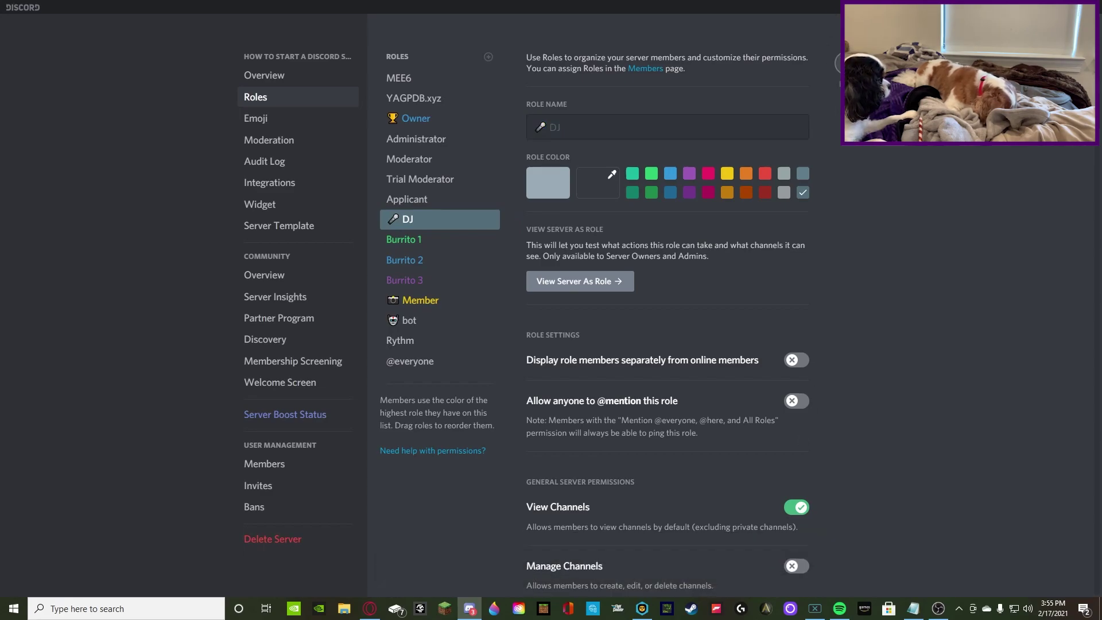
{"action": "key", "text": "Escape"}
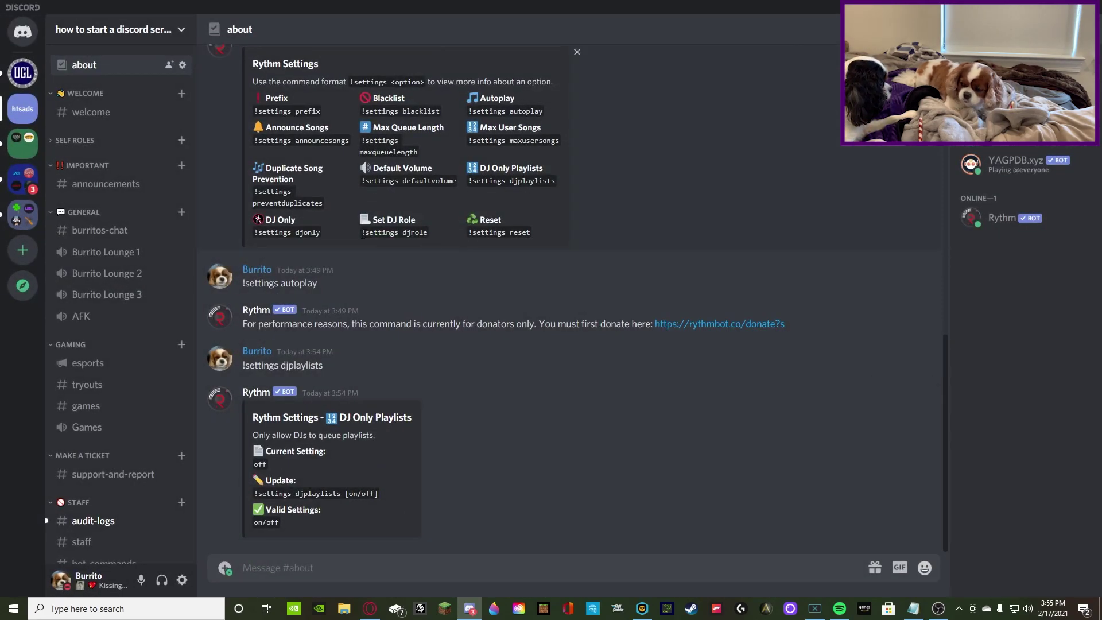
- Send !settings djrole in the about channel to view Rythm's Set DJ Role option
{"action": "left_click_drag", "start_coordinate": [362, 232], "coordinate": [427, 232]}
{"action": "key", "text": "ctrl+c"}
{"action": "left_click", "coordinate": [290, 568]}
{"action": "key", "text": "ctrl+v"}
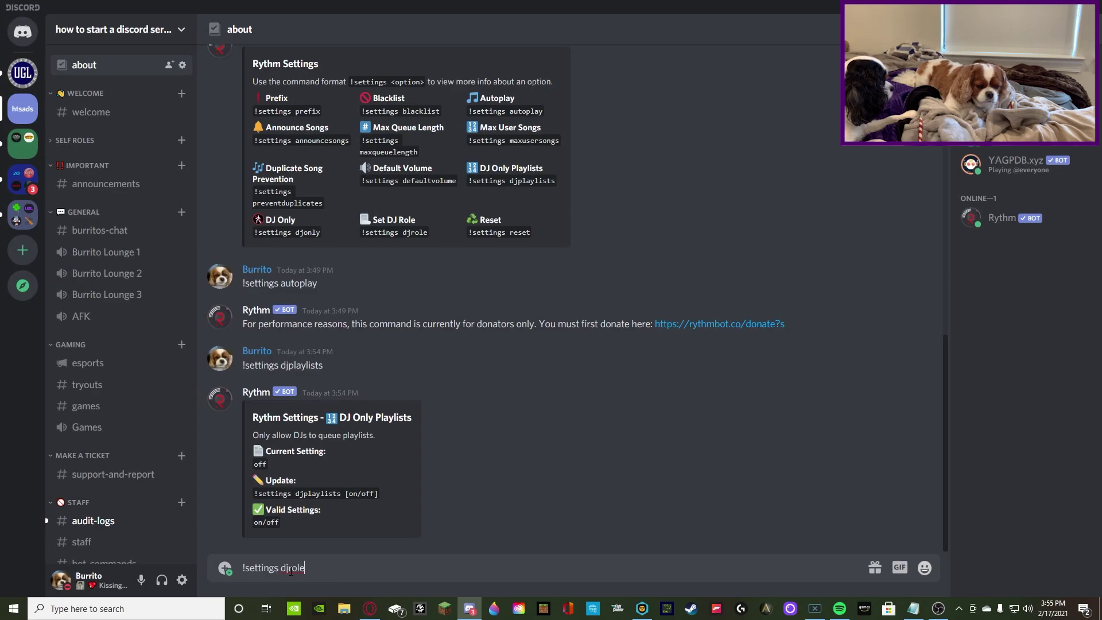
{"action": "key", "text": "Return"}
- Set Rythm's DJ role by sending !settings djrole with a mention of the microphone DJ role in the about channel
{"action": "mouse_move", "coordinate": [253, 494]}
{"action": "left_mouse_down"}
{"action": "mouse_move", "coordinate": [320, 493]}
{"action": "mouse_move", "coordinate": [252, 495]}
{"action": "left_mouse_up"}
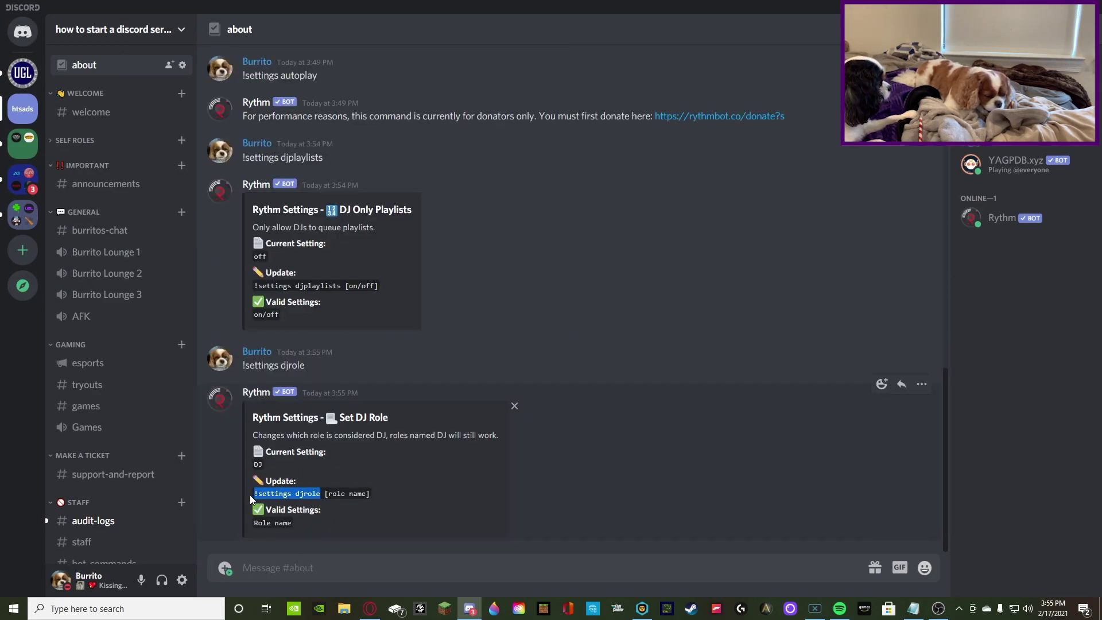
{"action": "key", "text": "ctrl+c"}
{"action": "left_click", "coordinate": [324, 568]}
{"action": "key", "text": "ctrl+v"}
{"action": "type", "text": "@"}
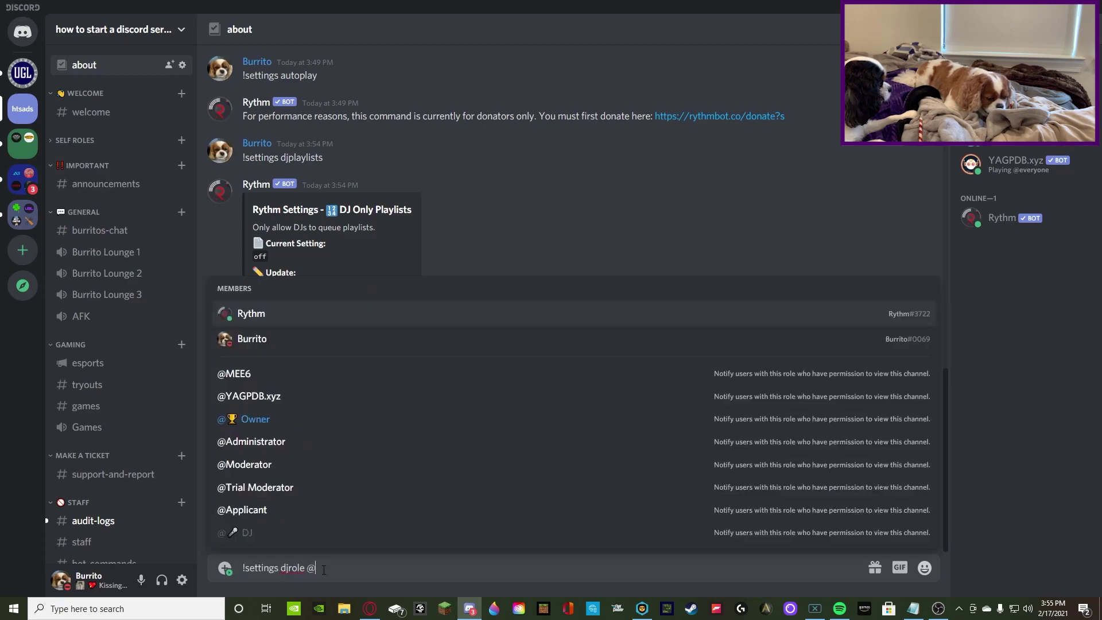
{"action": "left_click", "coordinate": [269, 531]}
{"action": "key", "text": "Return"}
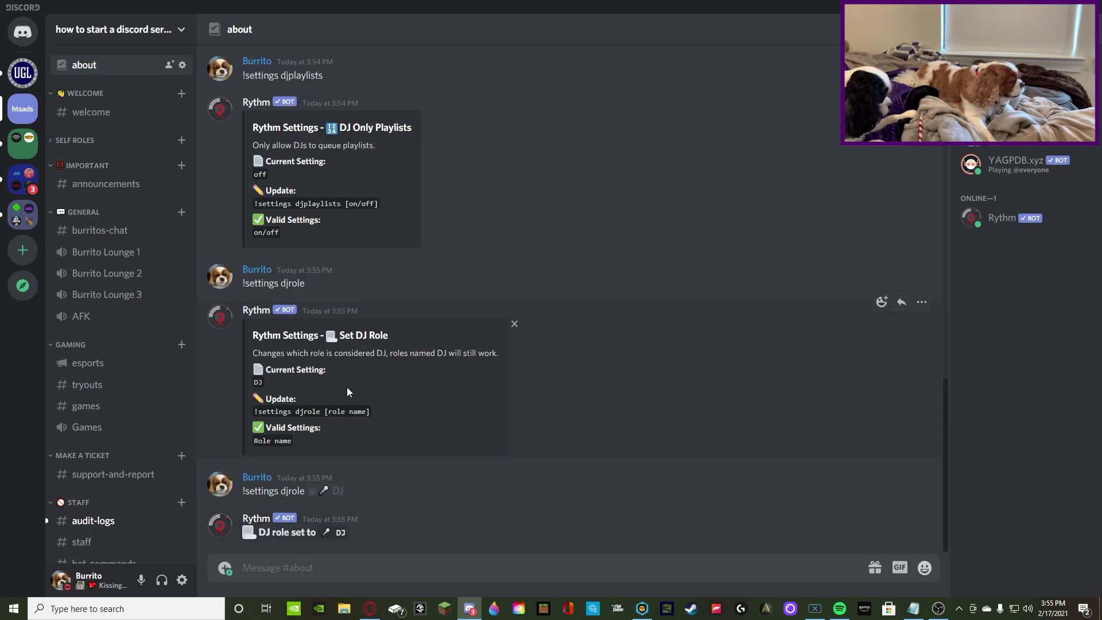
- Delete both !settings djrole messages and Rythm's replies to them, plus Rythm's DJ Only Playlists reply, from the about channel
{"action": "scroll", "coordinate": [346, 392], "scroll_direction": "up", "scroll_amount": 5}
{"action": "scroll", "coordinate": [429, 419], "scroll_direction": "down", "scroll_amount": 5}
{"action": "right_click", "coordinate": [401, 522]}
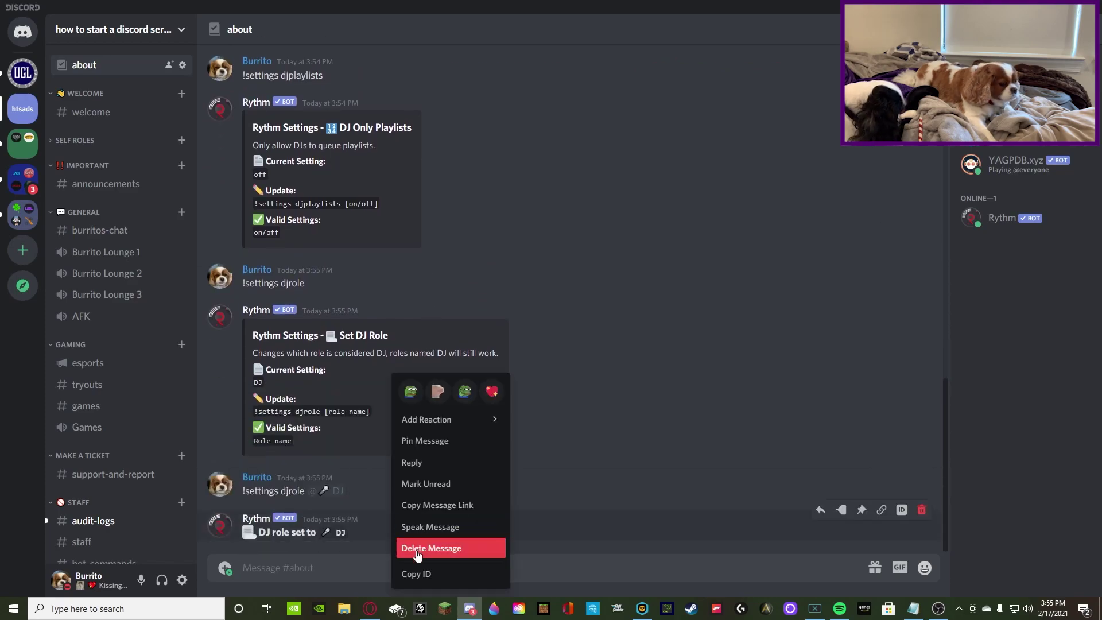
{"action": "left_click", "coordinate": [417, 548], "text": "shift"}
{"action": "right_click", "coordinate": [387, 533]}
{"action": "left_click", "coordinate": [425, 548], "text": "shift"}
{"action": "right_click", "coordinate": [540, 504]}
{"action": "left_click", "coordinate": [568, 545], "text": "shift"}
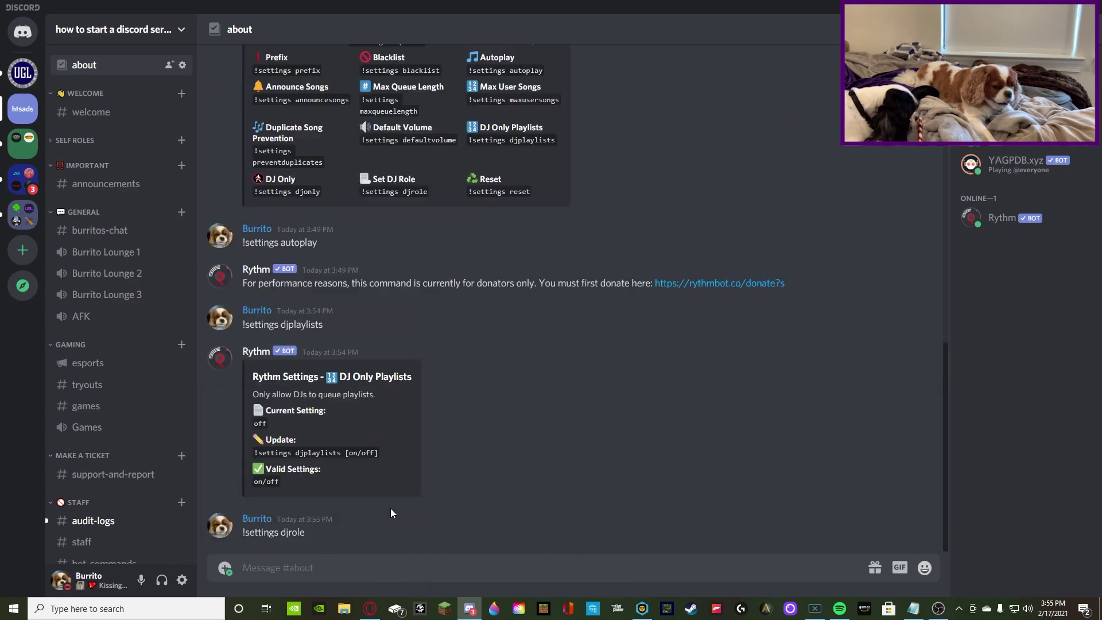
{"action": "right_click", "coordinate": [391, 513]}
{"action": "left_click", "coordinate": [413, 547], "text": "shift"}
{"action": "right_click", "coordinate": [476, 503]}
{"action": "left_click", "coordinate": [525, 548], "text": "shift"}
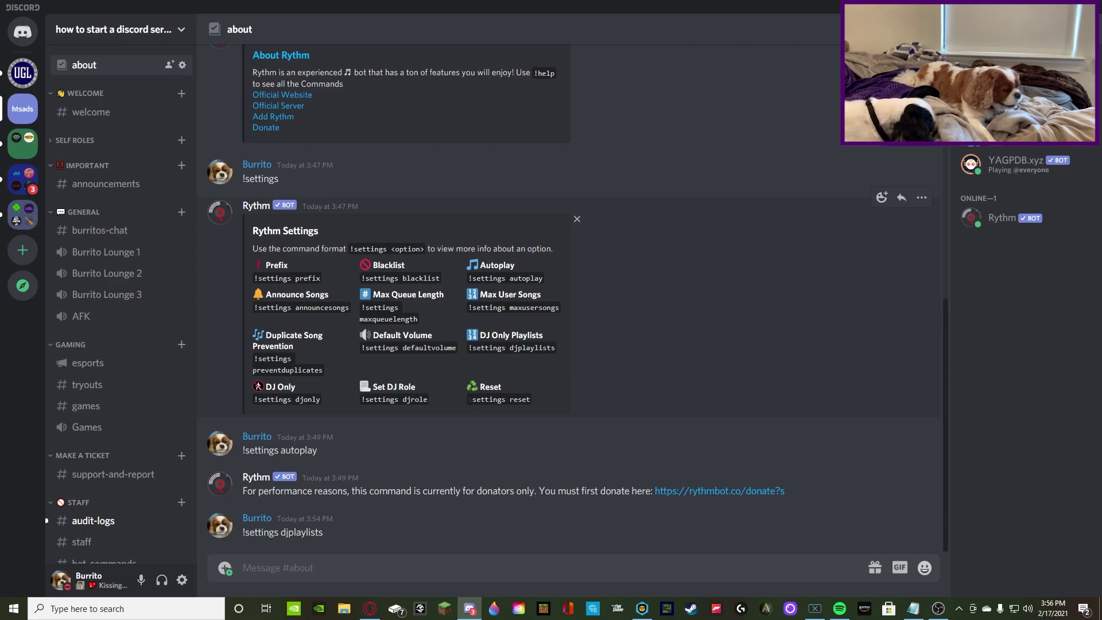
{"action": "left_click_drag", "start_coordinate": [469, 399], "coordinate": [539, 403]}
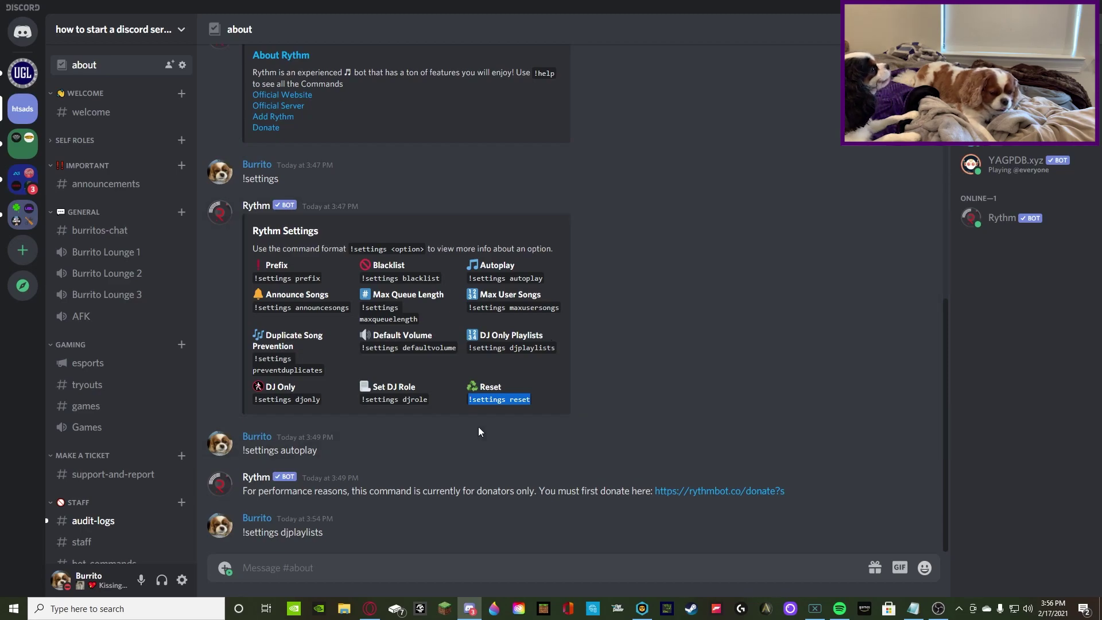
{"action": "left_click", "coordinate": [324, 560]}
{"action": "type", "text": "!p"}
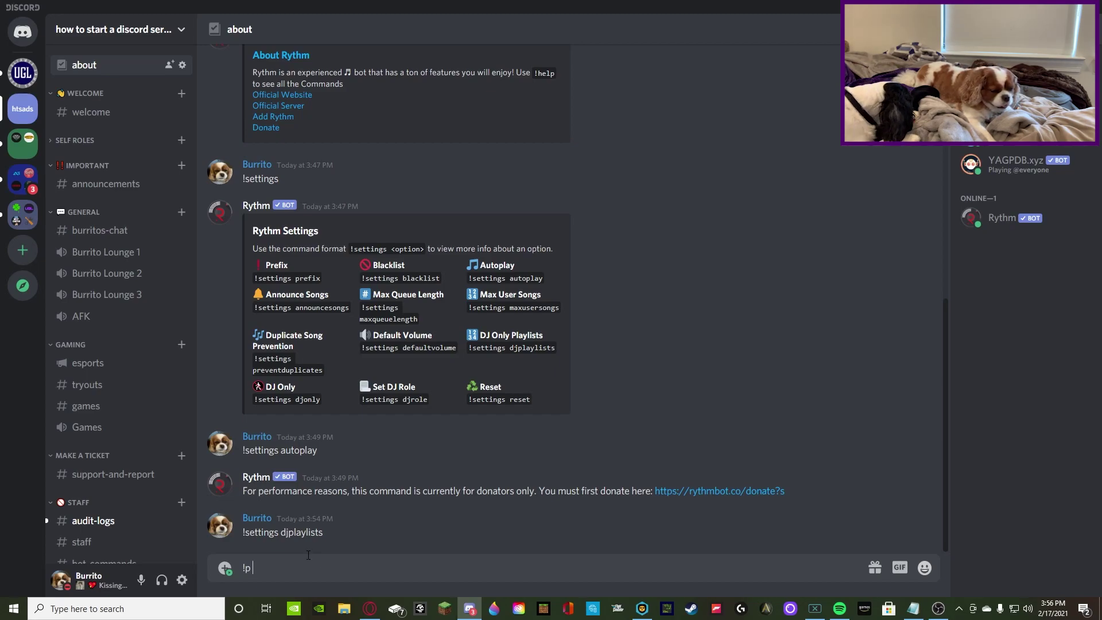
{"action": "key", "text": "BackSpace"}
{"action": "key", "text": "BackSpace"}
{"action": "key", "text": "BackSpace"}
- Open the list of commands linked in the Rythm Help message and allow the external site to load
{"action": "scroll", "coordinate": [373, 450], "scroll_direction": "up", "scroll_amount": 10}
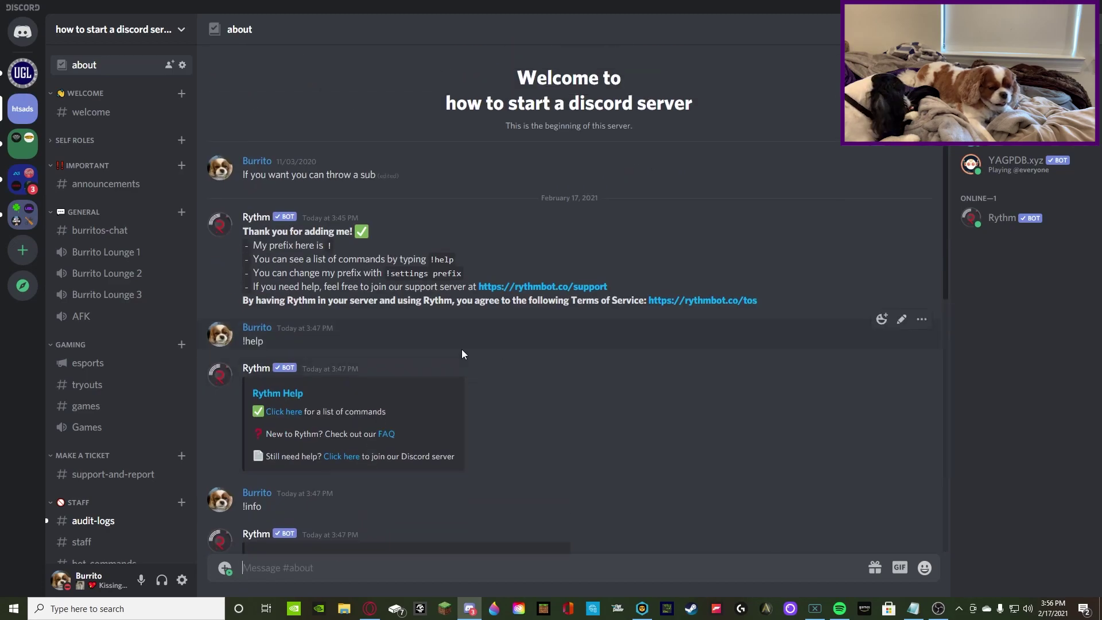
{"action": "left_click", "coordinate": [283, 412]}
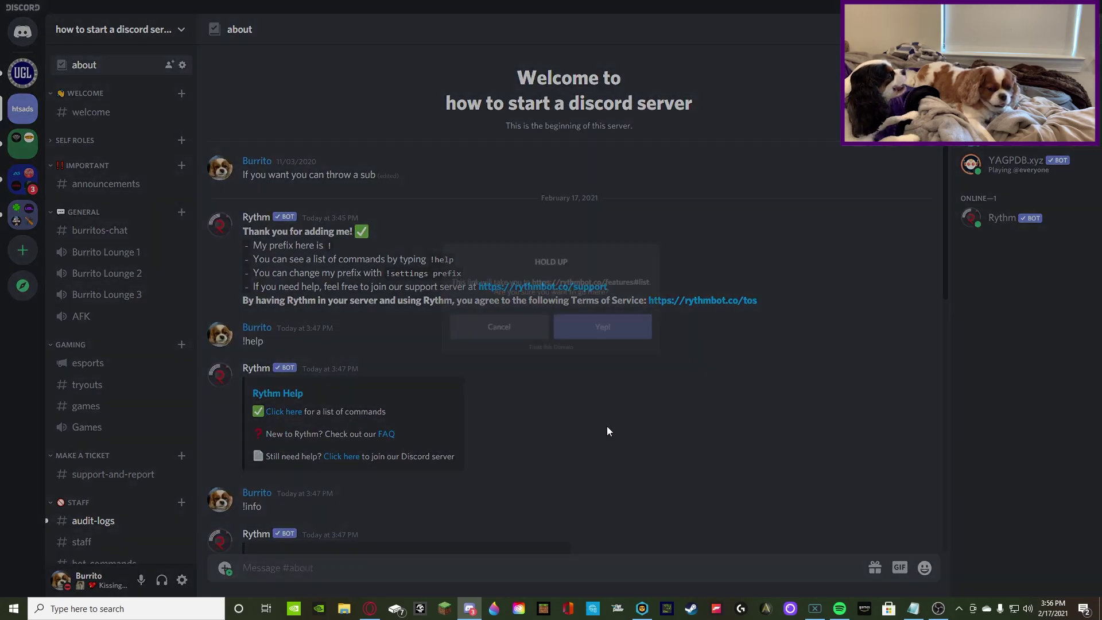
{"action": "left_click", "coordinate": [615, 336]}
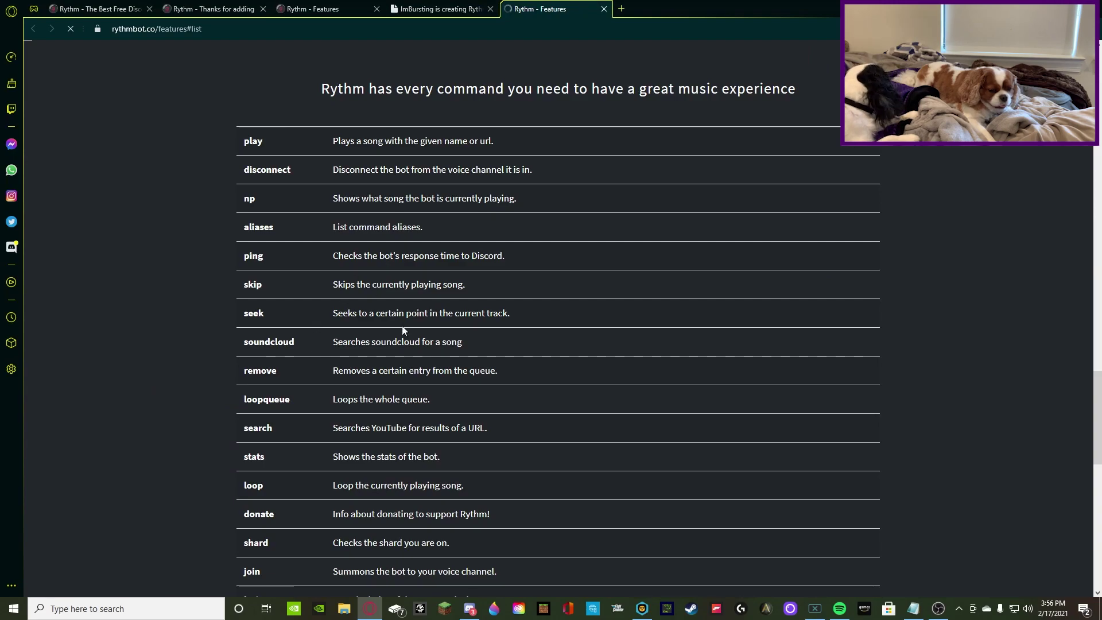
- Review the Rythm command list on the features page, from play and disconnect through queue and leavecleanup
{"action": "scroll", "coordinate": [361, 318], "scroll_direction": "down", "scroll_amount": 3}
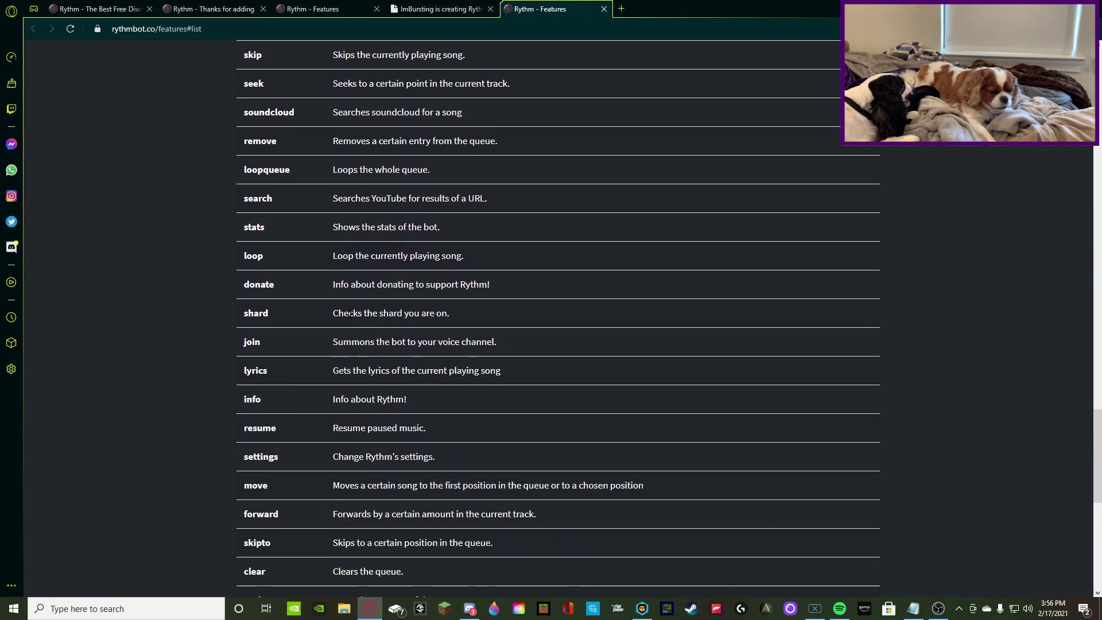
{"action": "scroll", "coordinate": [350, 316], "scroll_direction": "up", "scroll_amount": 4}
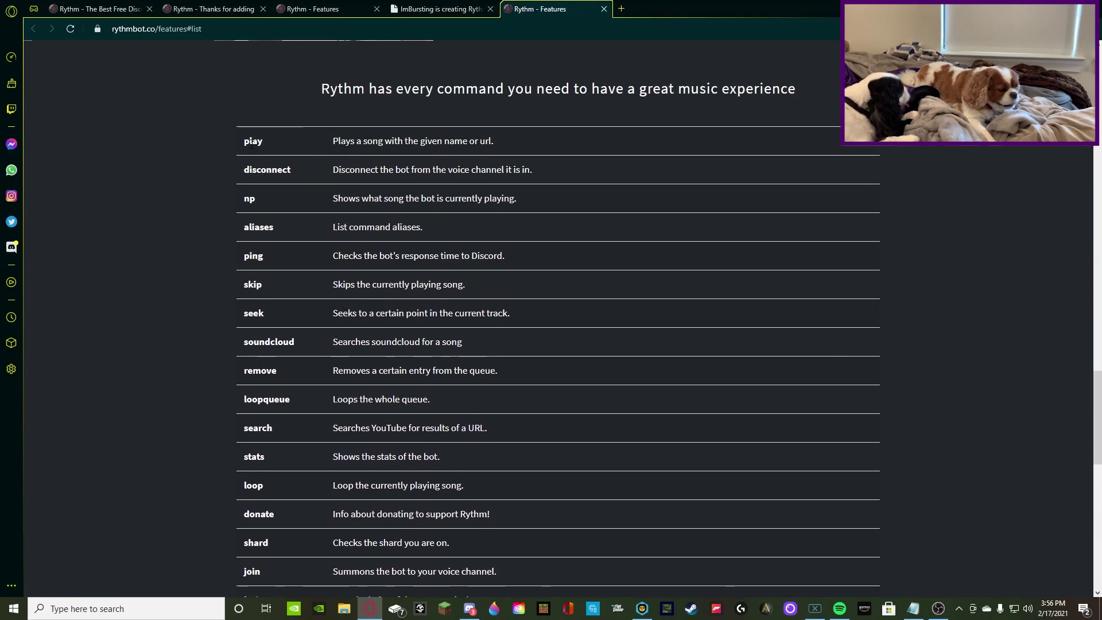
{"action": "left_click_drag", "start_coordinate": [241, 169], "coordinate": [322, 166]}
{"action": "left_click", "coordinate": [287, 187]}
{"action": "scroll", "coordinate": [300, 218], "scroll_direction": "down", "scroll_amount": 2}
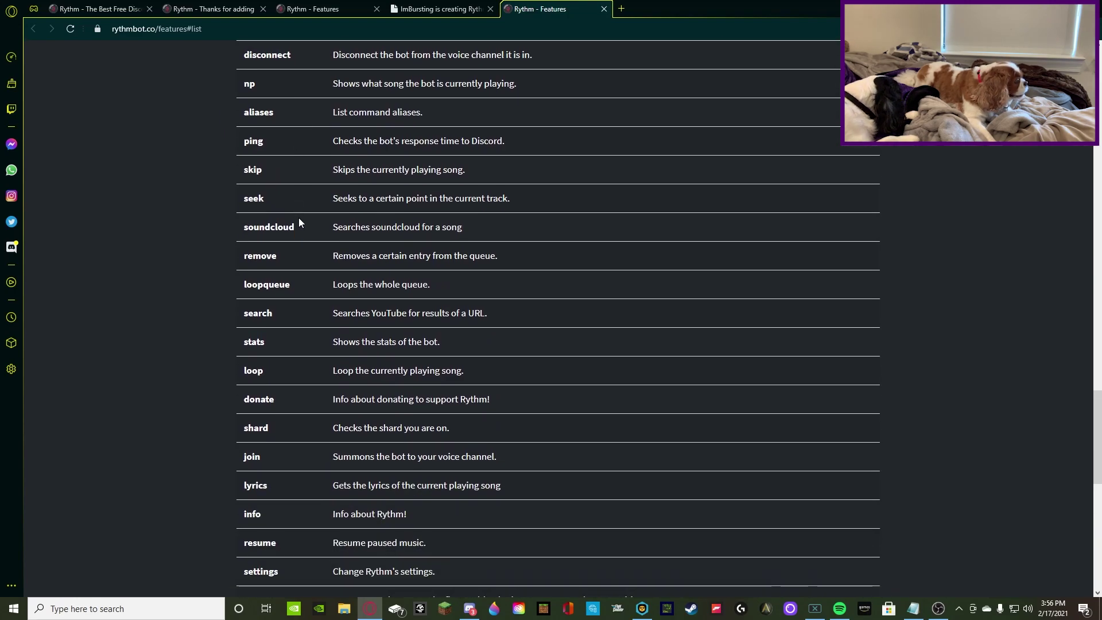
{"action": "scroll", "coordinate": [308, 241], "scroll_direction": "down", "scroll_amount": 5}
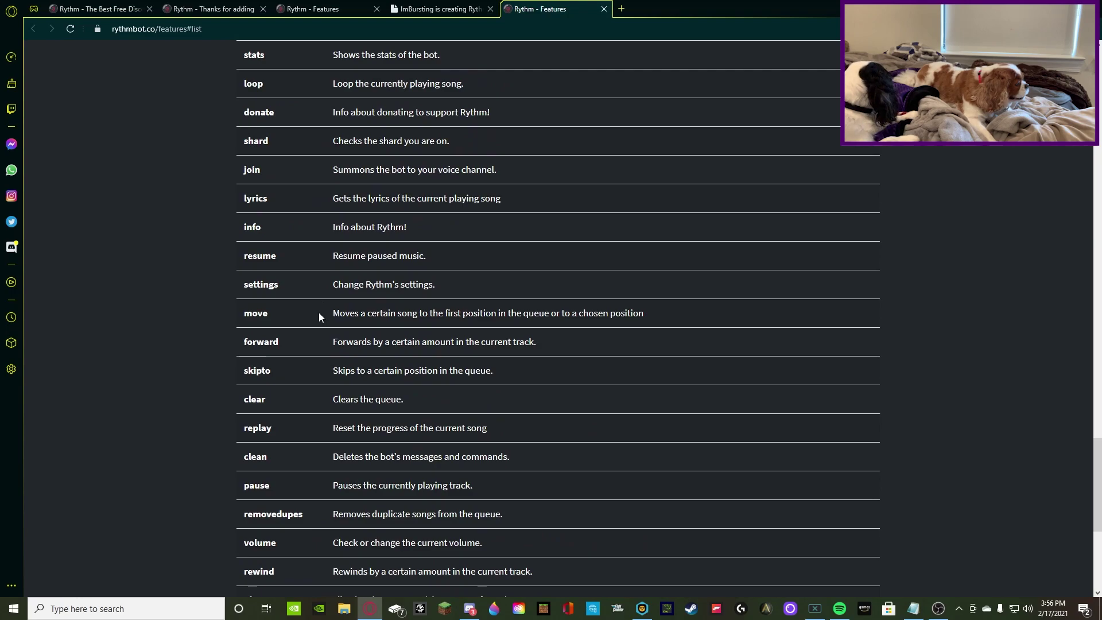
{"action": "scroll", "coordinate": [271, 323], "scroll_direction": "down", "scroll_amount": 3}
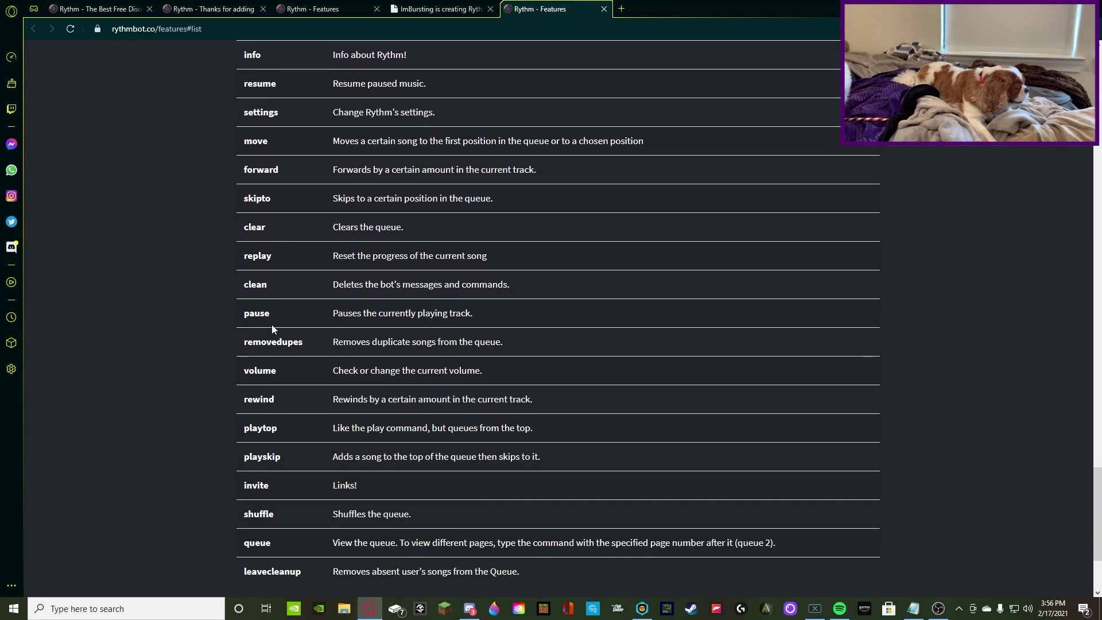
{"action": "scroll", "coordinate": [281, 350], "scroll_direction": "down", "scroll_amount": 2}
{"action": "scroll", "coordinate": [314, 373], "scroll_direction": "up", "scroll_amount": 1}
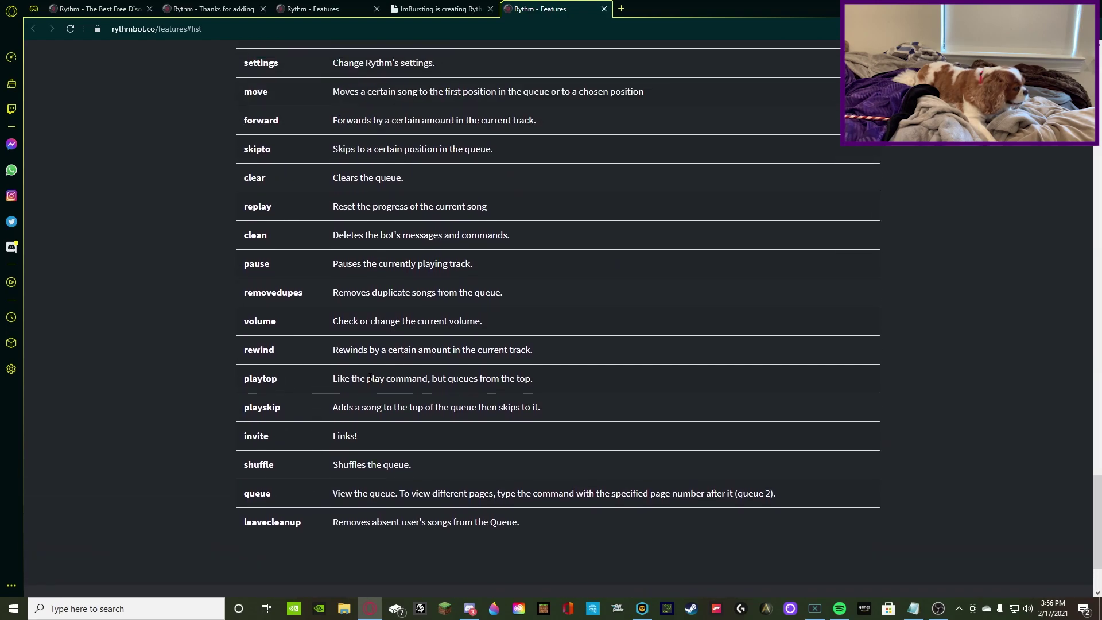
{"action": "scroll", "coordinate": [368, 380], "scroll_direction": "up", "scroll_amount": 3}
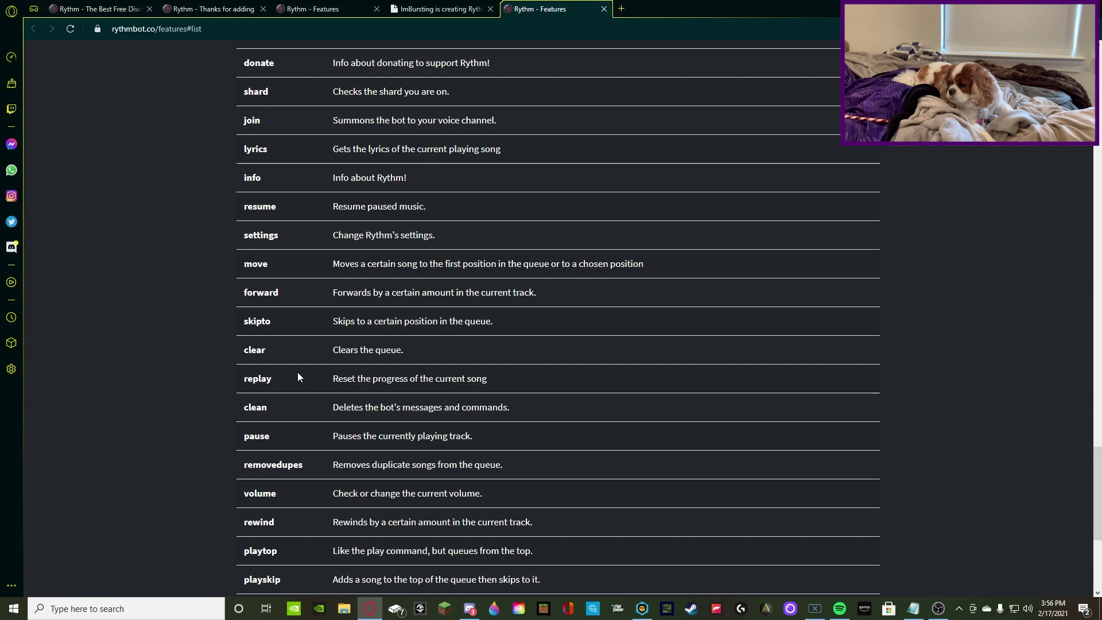
{"action": "scroll", "coordinate": [294, 377], "scroll_direction": "up", "scroll_amount": 3}
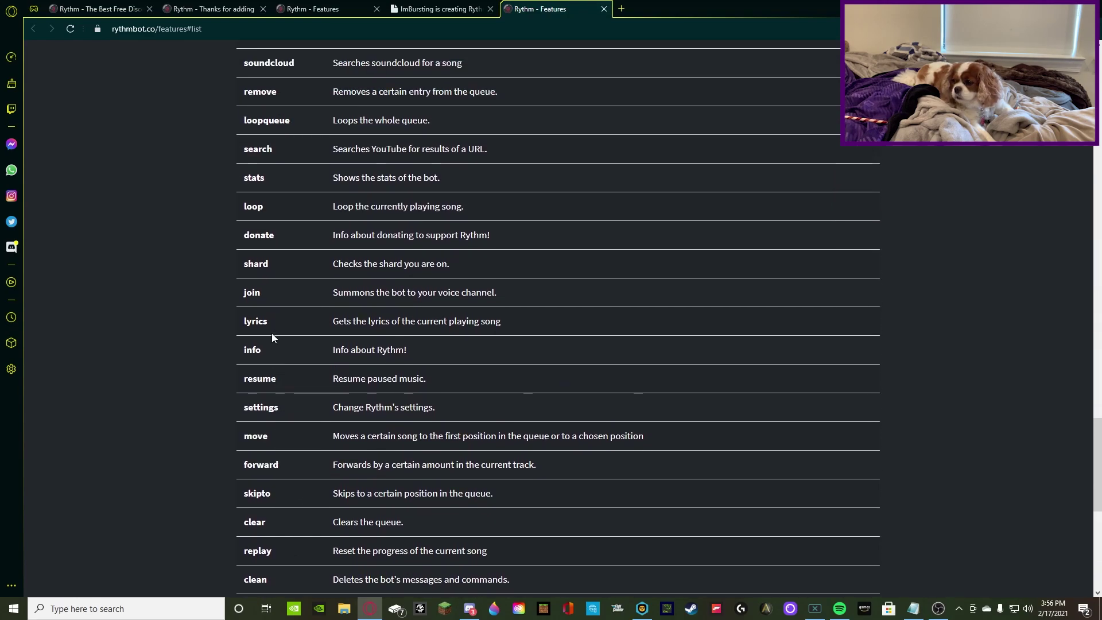
{"action": "scroll", "coordinate": [333, 345], "scroll_direction": "up", "scroll_amount": 4}
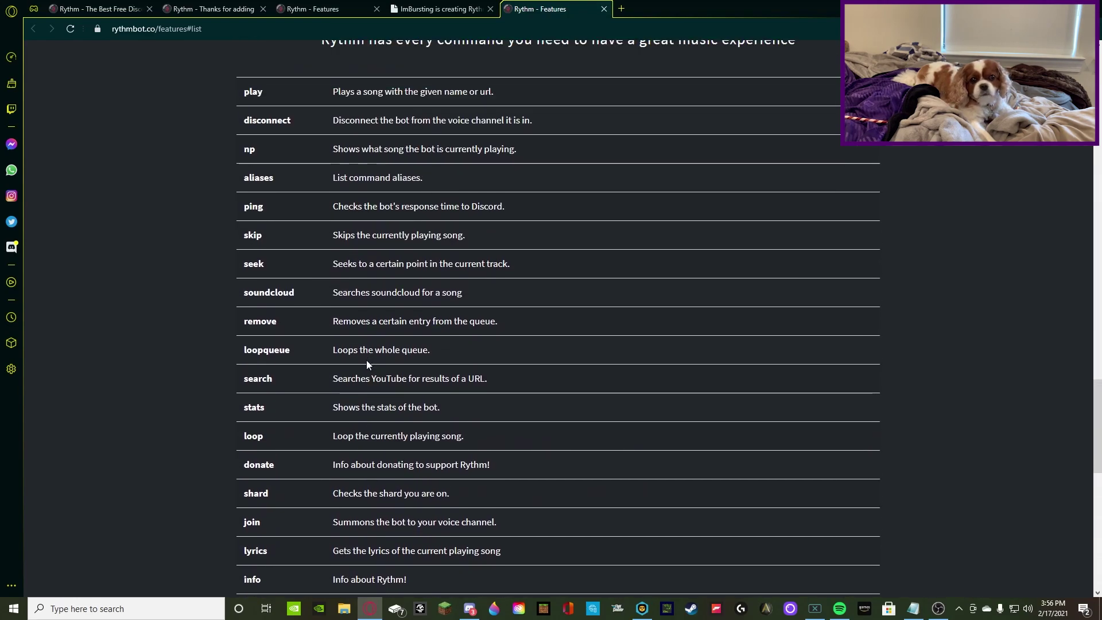
{"action": "scroll", "coordinate": [363, 361], "scroll_direction": "down", "scroll_amount": 1}
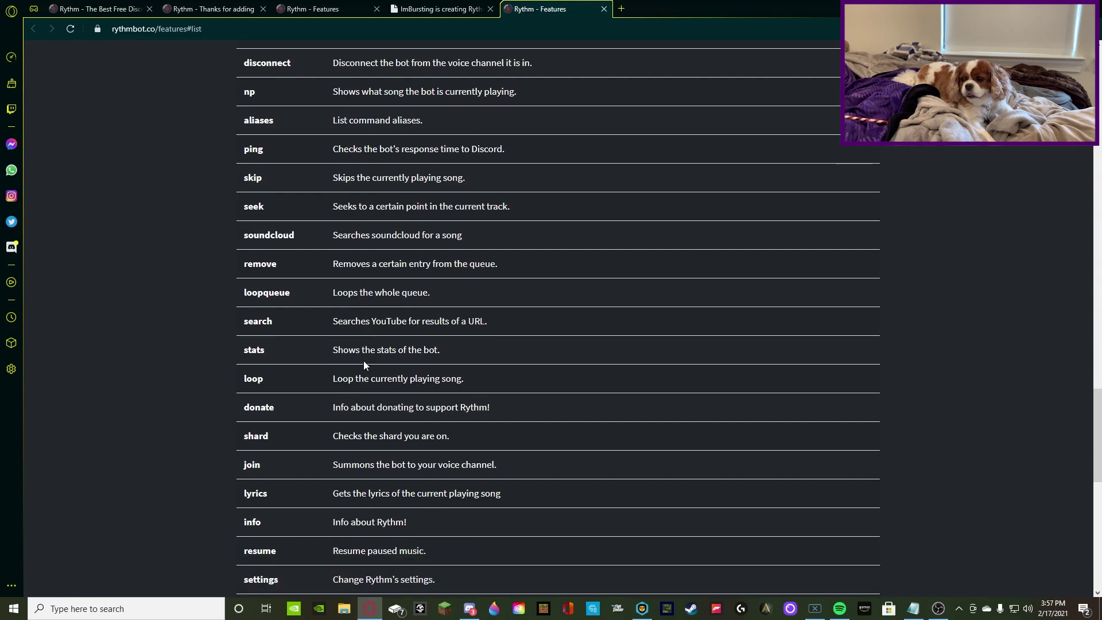
{"action": "scroll", "coordinate": [363, 371], "scroll_direction": "down", "scroll_amount": 4}
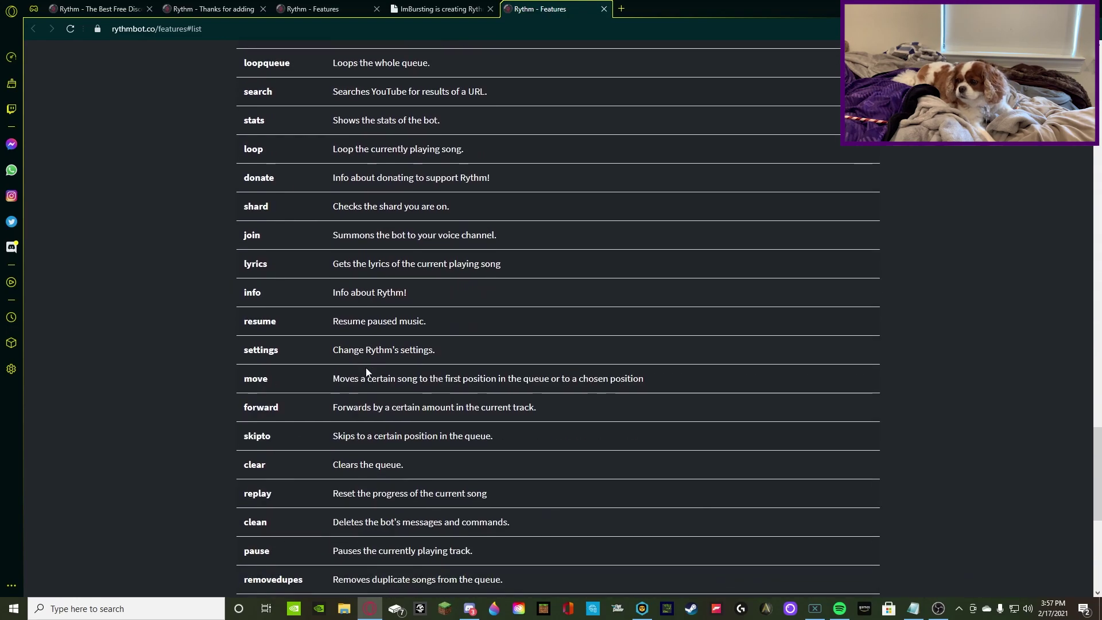
{"action": "scroll", "coordinate": [366, 370], "scroll_direction": "down", "scroll_amount": 1}
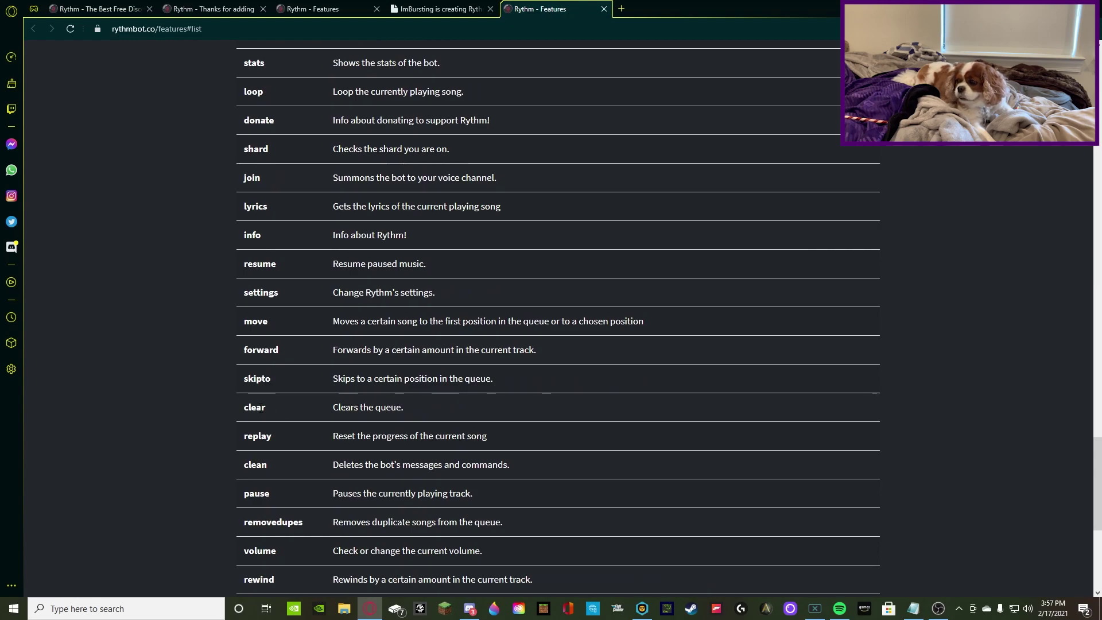
{"action": "scroll", "coordinate": [290, 373], "scroll_direction": "up", "scroll_amount": 5}
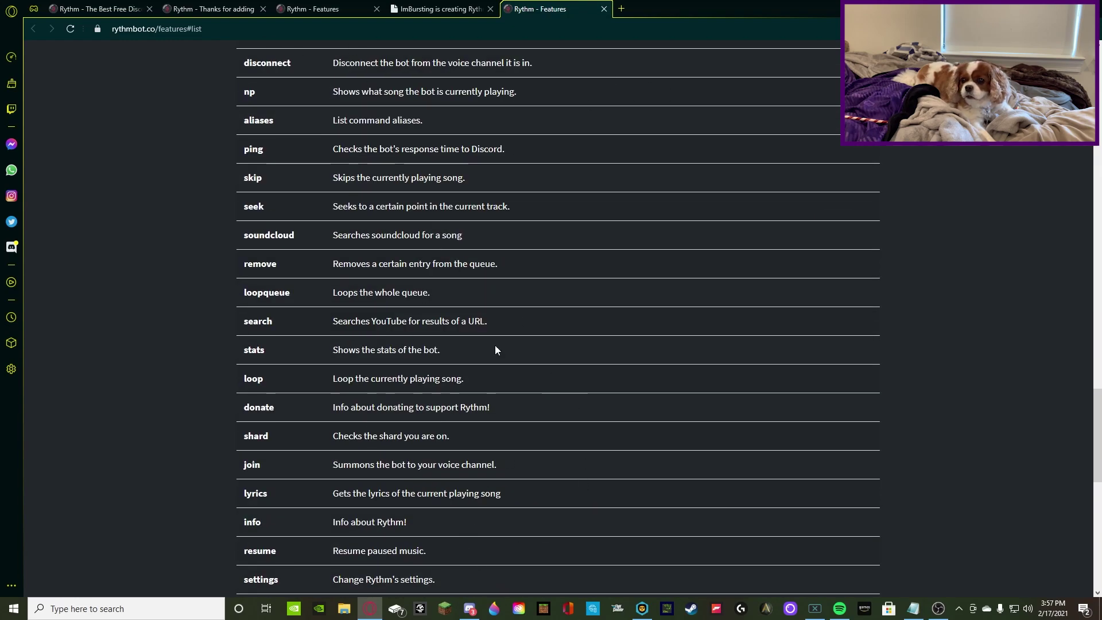
- Switch back to Discord and try to play a song by sending !p Ultimate Burrito in the about channel
{"action": "left_click", "coordinate": [468, 612]}
{"action": "left_click", "coordinate": [402, 568]}
{"action": "type", "text": "!p"}
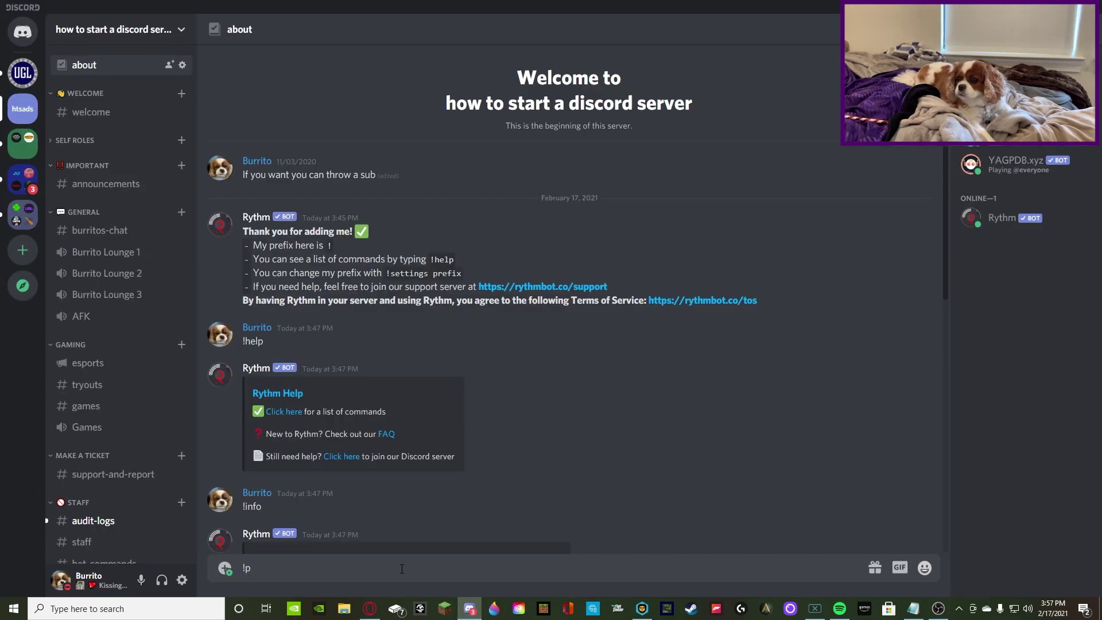
{"action": "type", "text": " Ultim"}
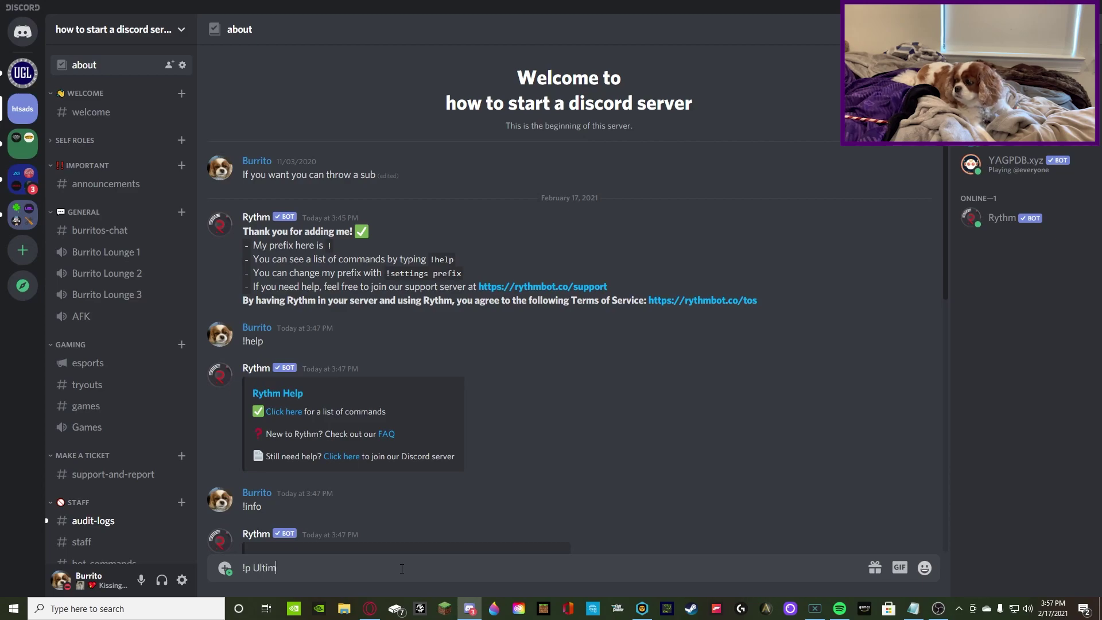
{"action": "type", "text": "ate Burrito"}
{"action": "key", "text": "Return"}
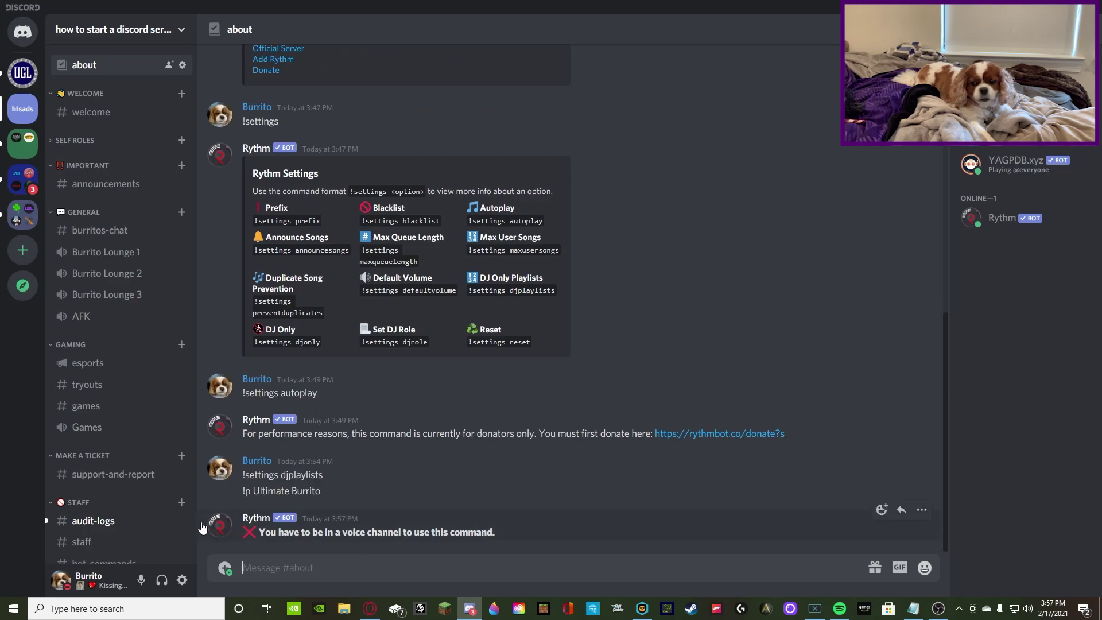
- Join the Burrito Lounge 1 voice channel and send !p Ultimate Burrito in the about channel
{"action": "left_click", "coordinate": [104, 255]}
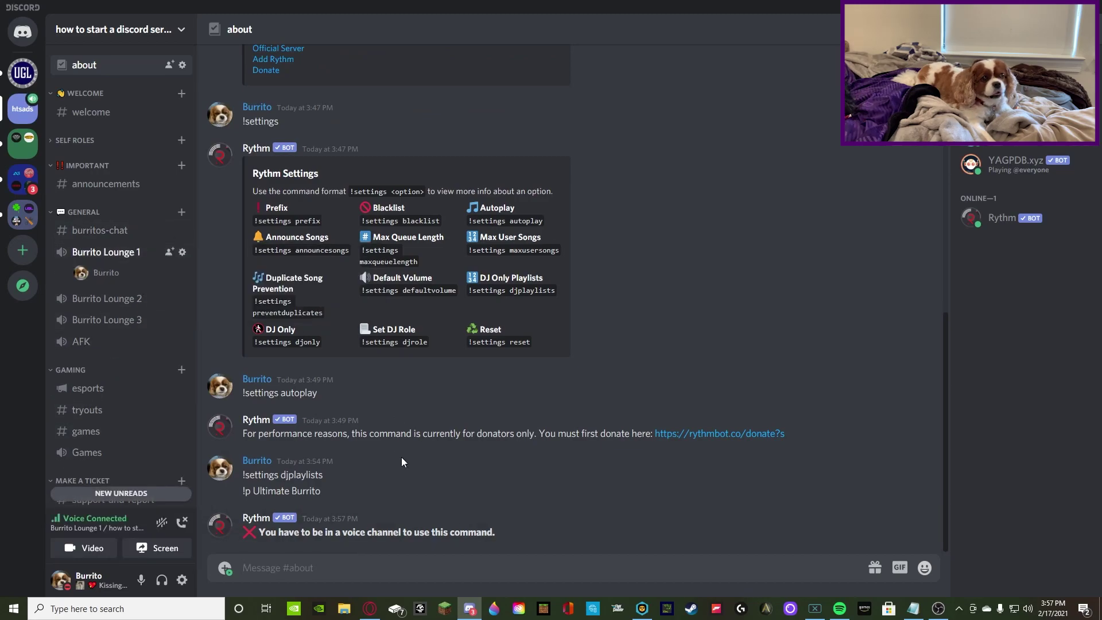
{"action": "left_click", "coordinate": [321, 563]}
{"action": "type", "text": "!p U"}
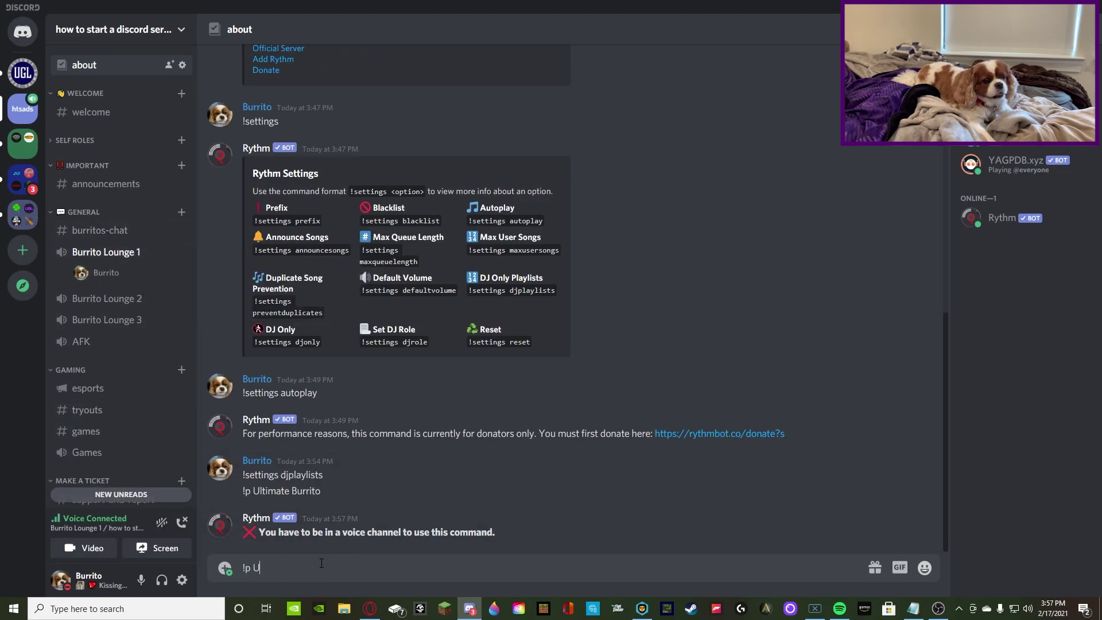
{"action": "type", "text": "ltimate Burrito"}
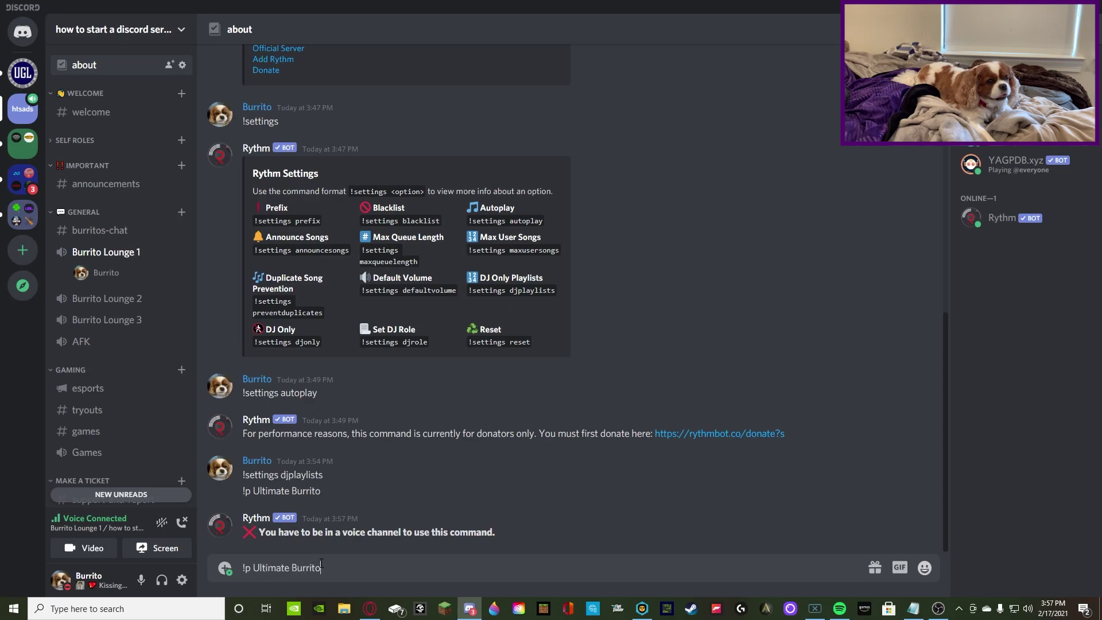
{"action": "key", "text": "Return"}
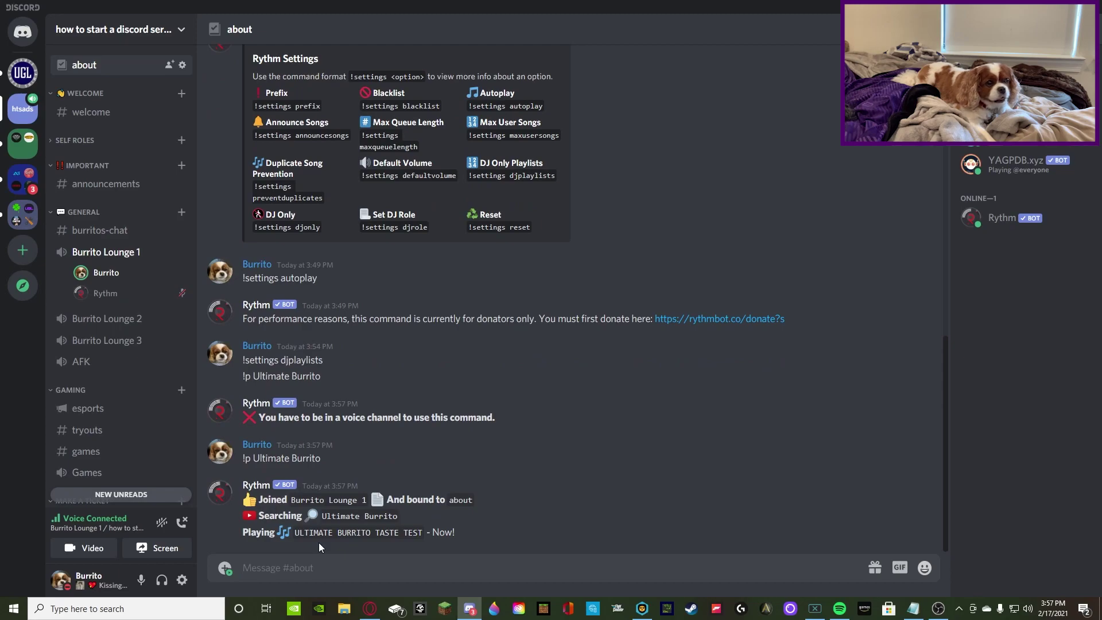
- Disconnect the Rythm bot from Burrito Lounge 1 and leave the voice channel
{"action": "left_click", "coordinate": [106, 273]}
{"action": "left_click", "coordinate": [207, 339]}
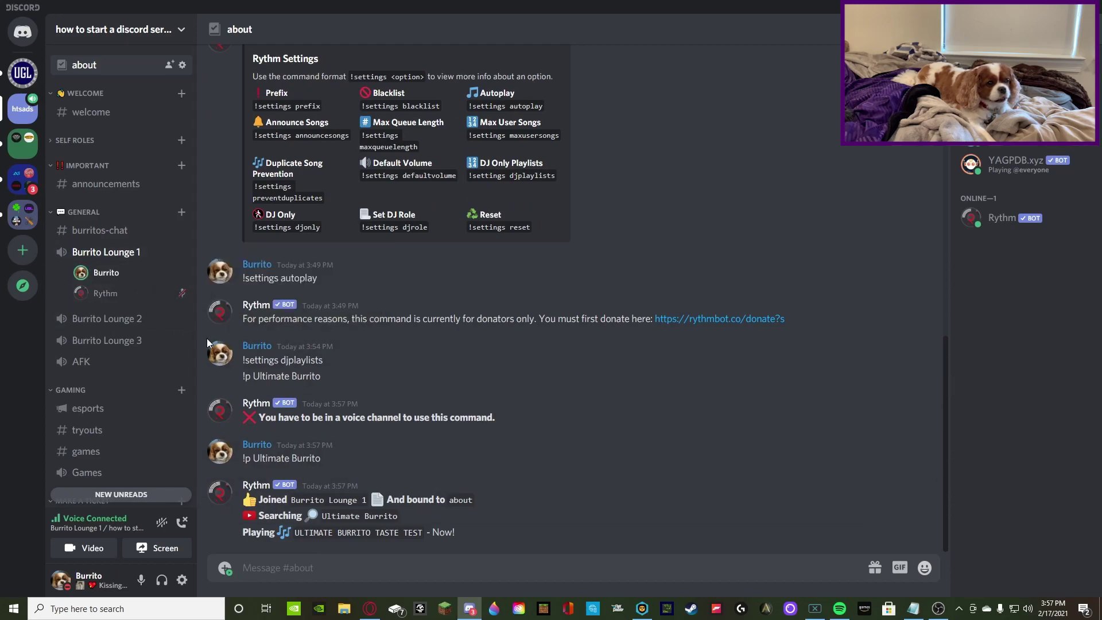
{"action": "right_click", "coordinate": [117, 304]}
{"action": "left_click", "coordinate": [144, 457]}
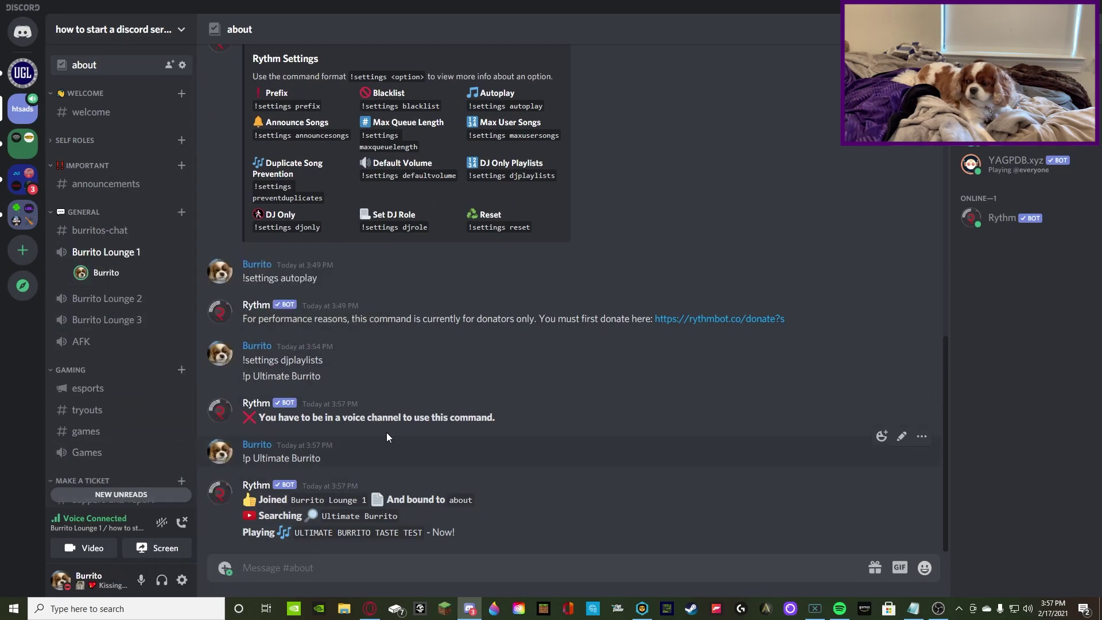
{"action": "left_click", "coordinate": [106, 273]}
{"action": "right_click", "coordinate": [107, 273]}
{"action": "left_click", "coordinate": [404, 461]}
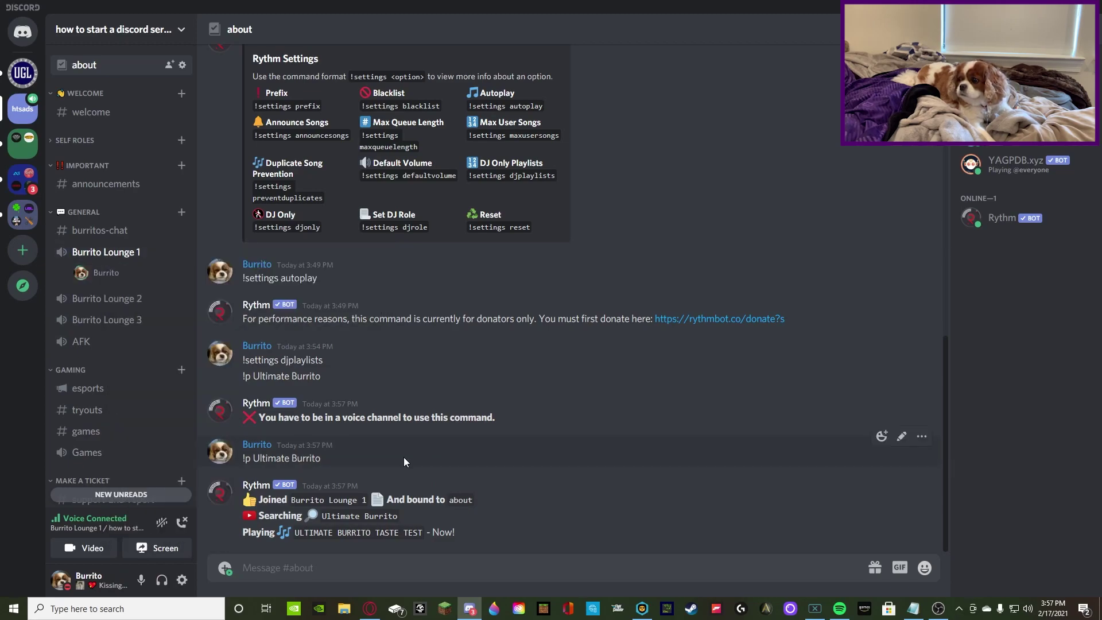
{"action": "left_click", "coordinate": [181, 522]}
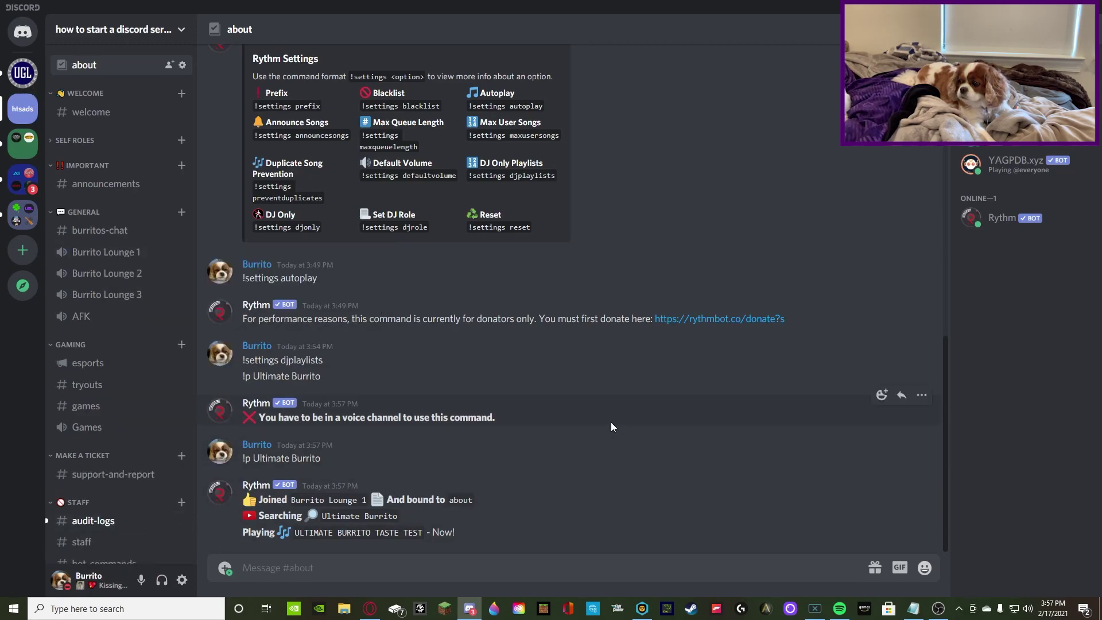